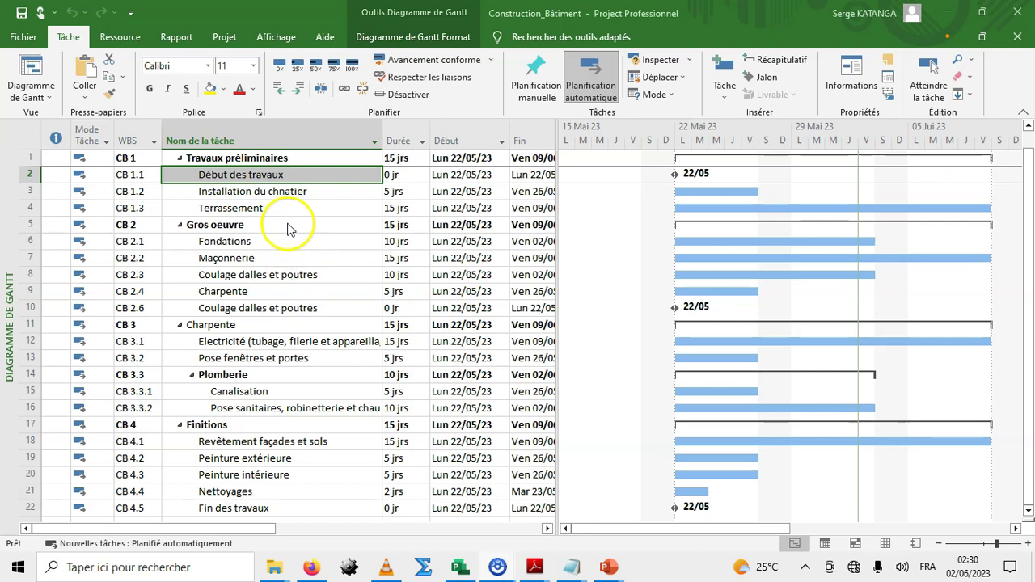
# Step: Widen the task table until the full Prédécesseurs column shows beside the Gantt chart
pyautogui.moveTo(558, 133); pyautogui.dragTo(703, 138)
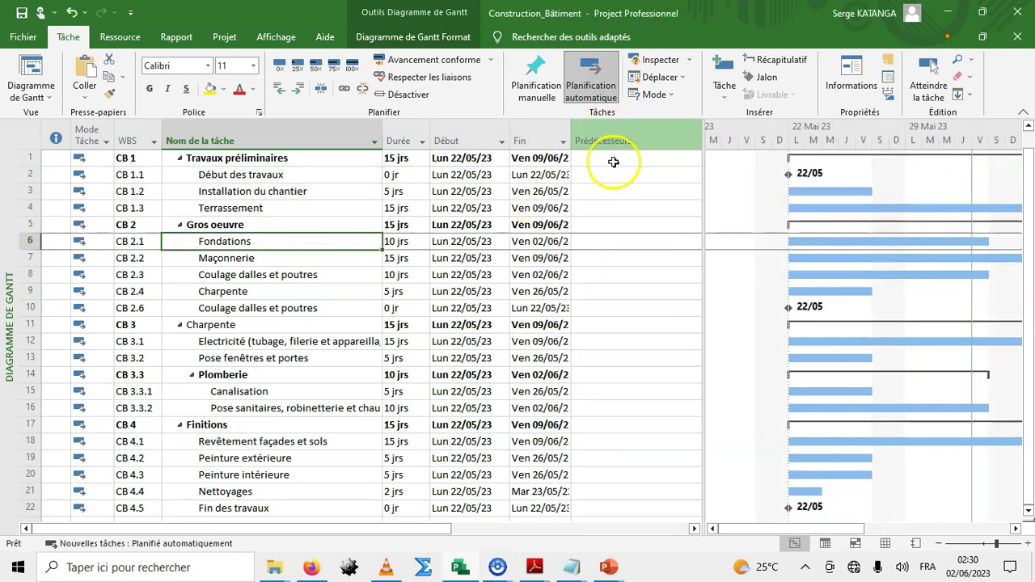
pyautogui.click(608, 161)
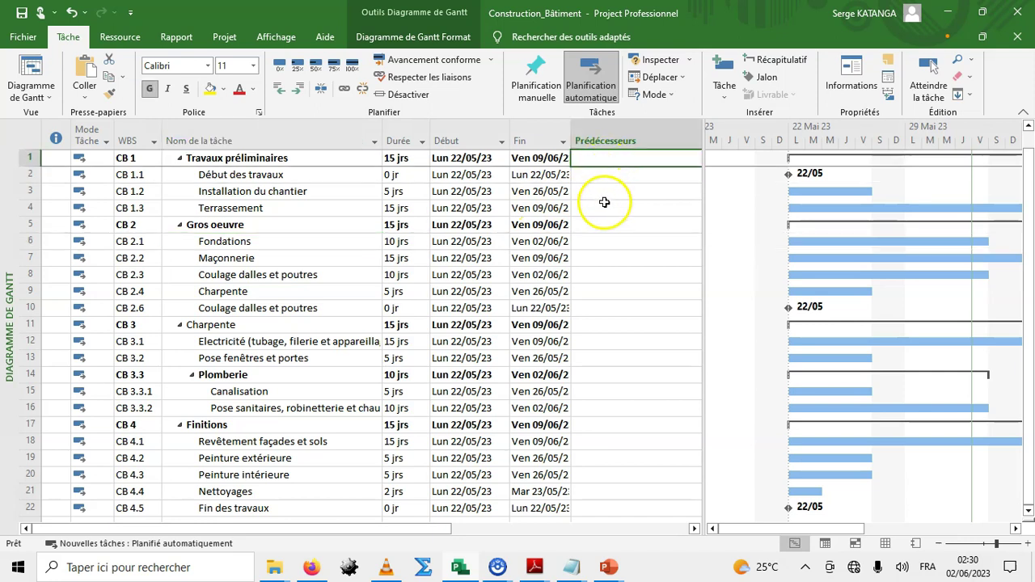
pyautogui.click(615, 282)
# Step: Add task 3, Installation du chantier, as a Fin à début (FD) predecessor in Terrassement's task information
pyautogui.click(249, 207)
pyautogui.click(244, 241)
pyautogui.click(246, 209)
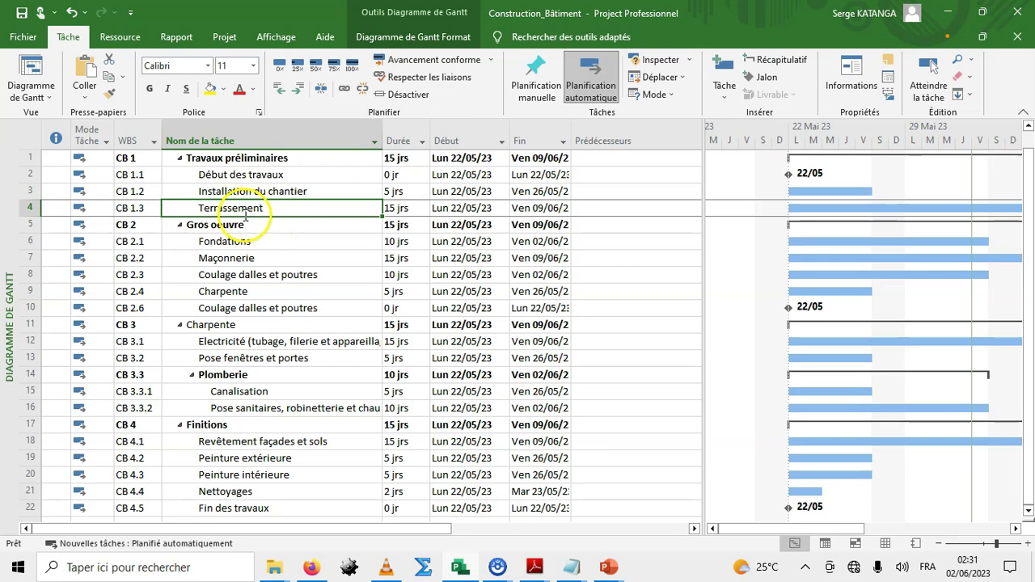
pyautogui.click(257, 192)
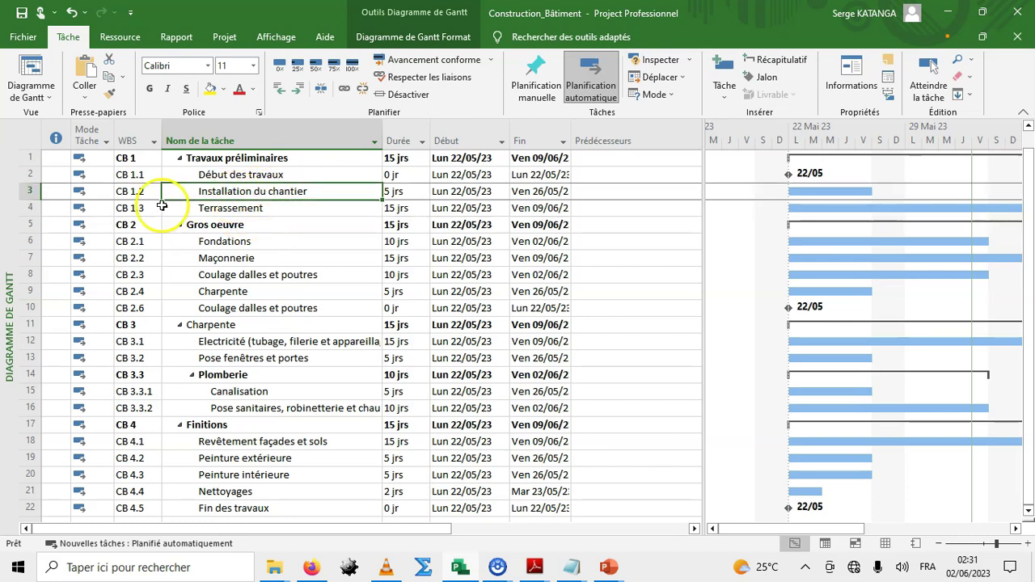
pyautogui.click(207, 208)
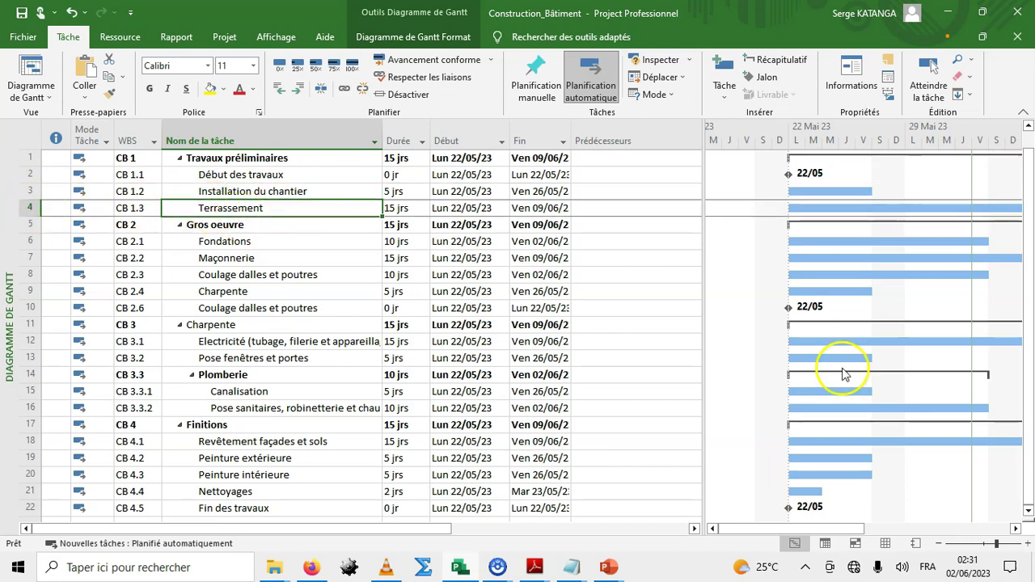
pyautogui.click(843, 89)
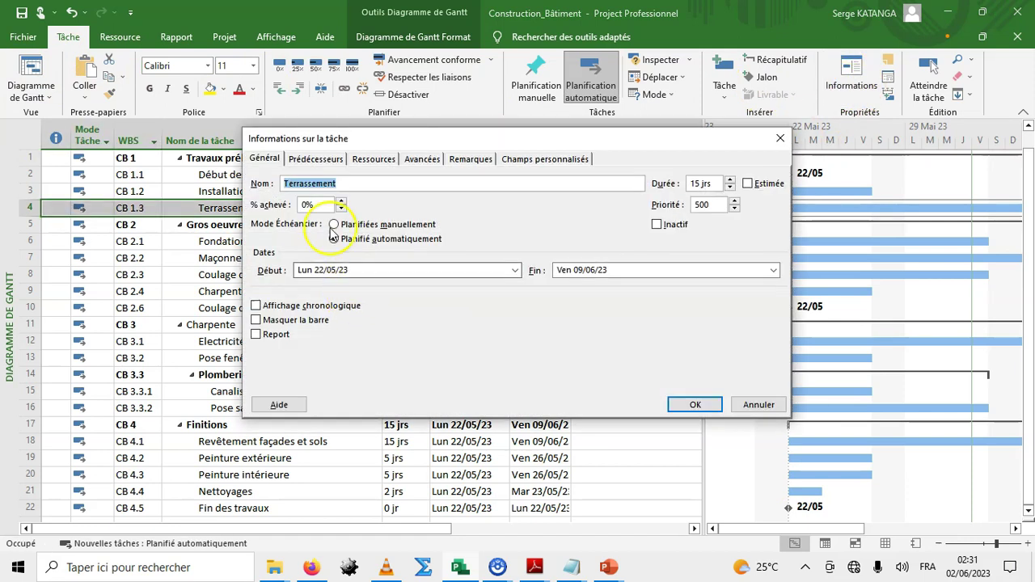
pyautogui.click(315, 158)
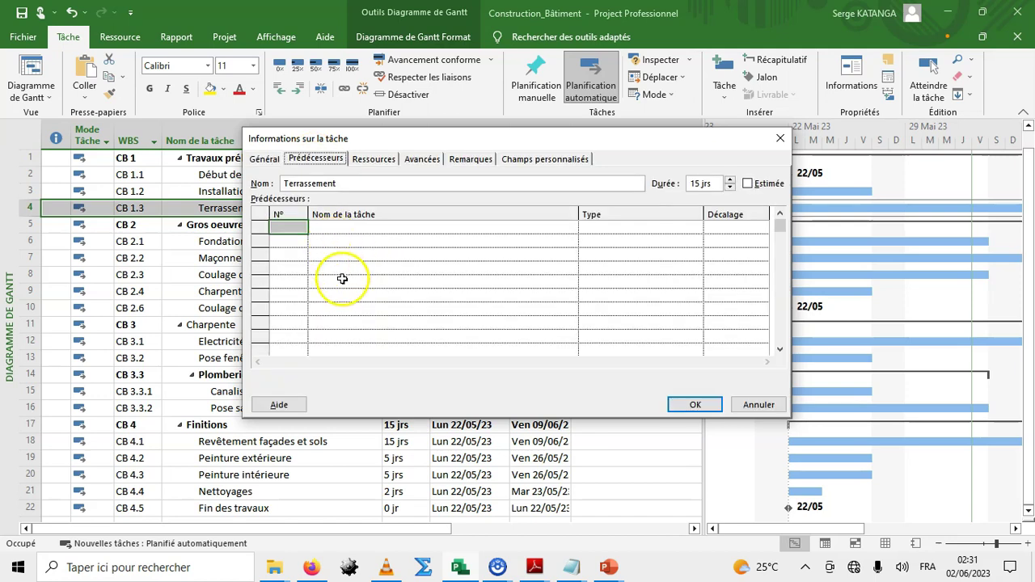
pyautogui.click(282, 228)
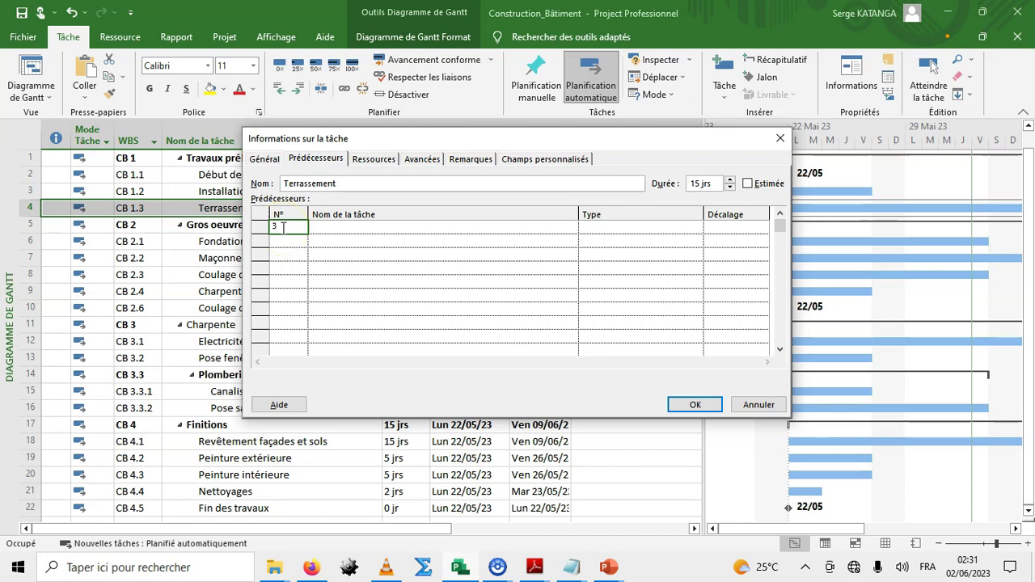
pyautogui.write('3')
pyautogui.press('Return')
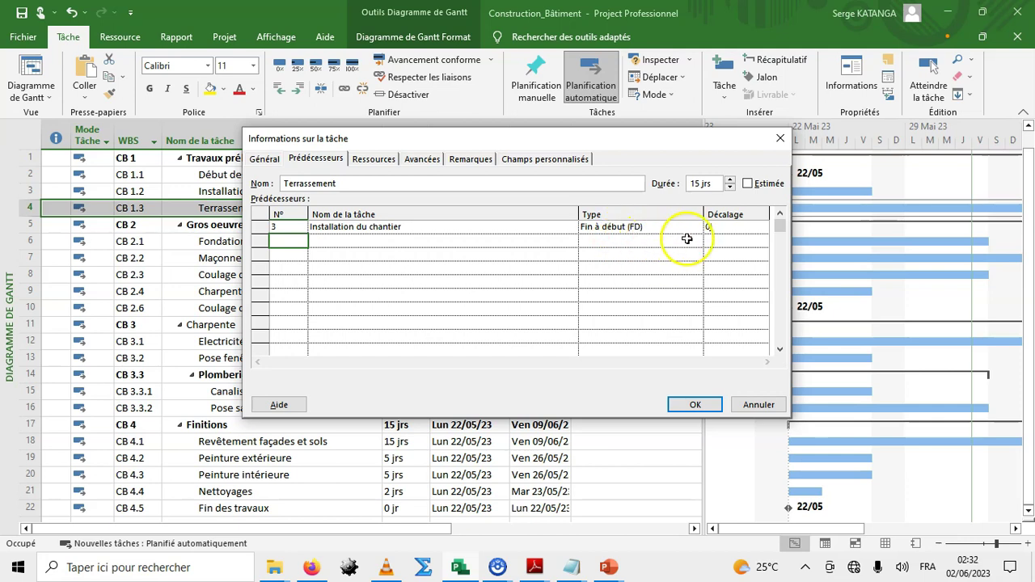
pyautogui.click(697, 404)
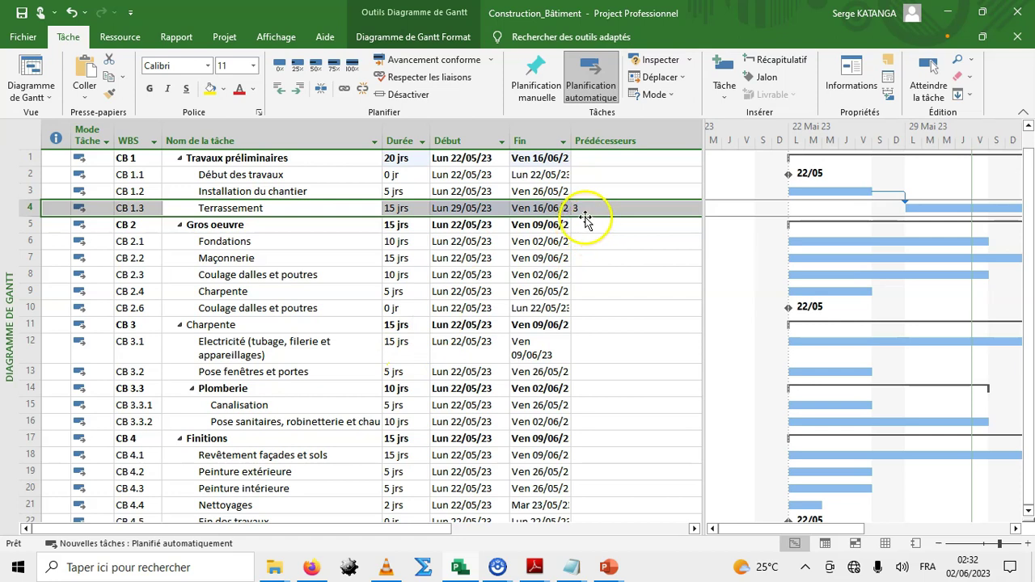
# Step: Examine the dependency between Installation du chantier and Terrassement in the table and on the Gantt chart
pyautogui.click(640, 210)
pyautogui.write('3')
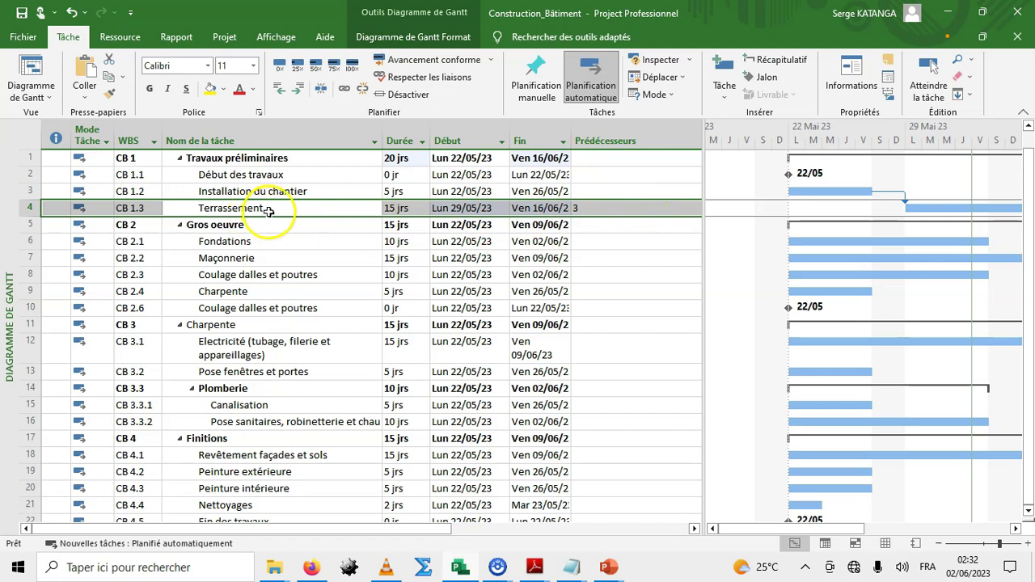
pyautogui.click(271, 192)
pyautogui.click(271, 208)
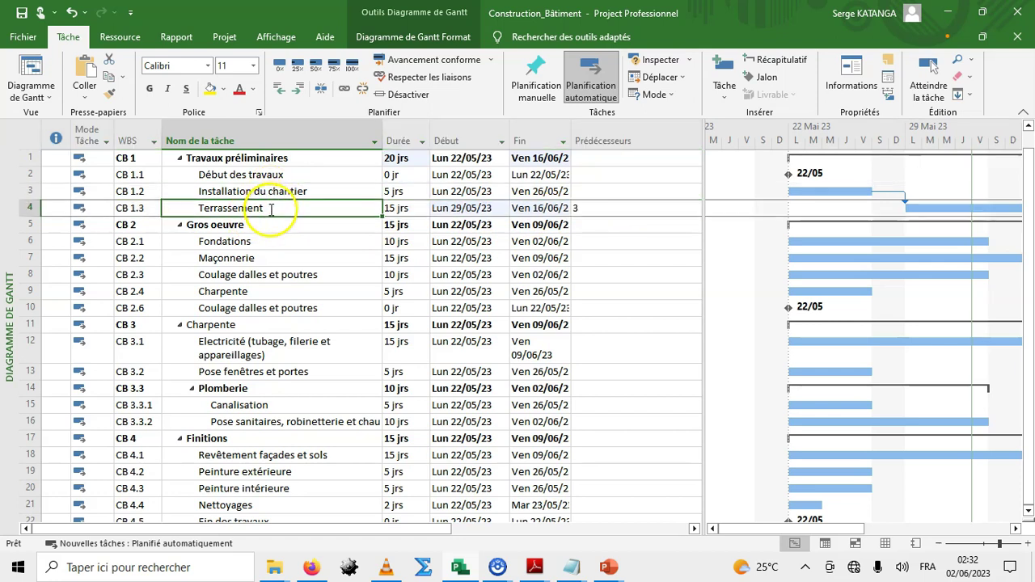
pyautogui.moveTo(703, 129); pyautogui.dragTo(579, 158)
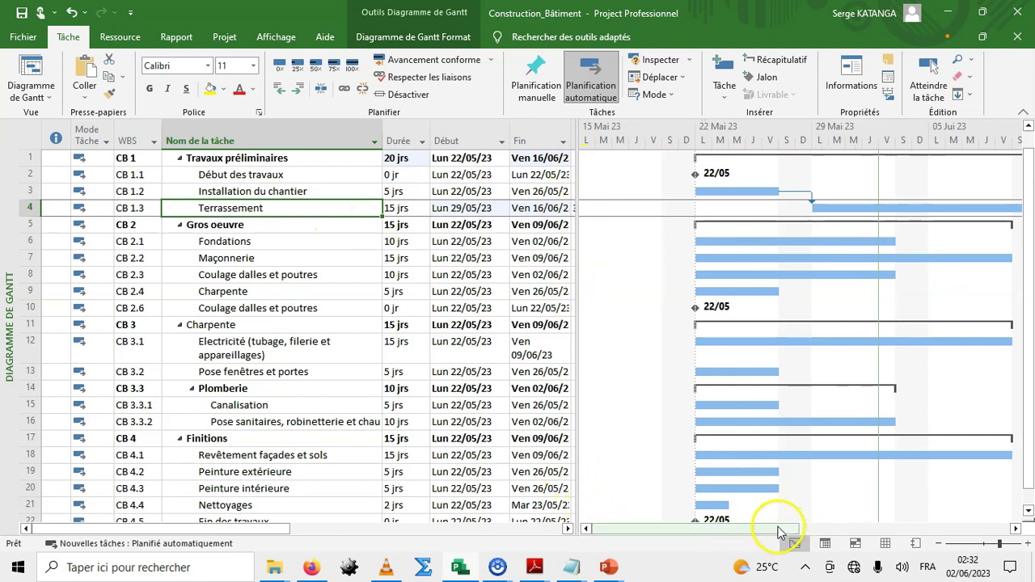
pyautogui.moveTo(778, 530); pyautogui.dragTo(808, 572)
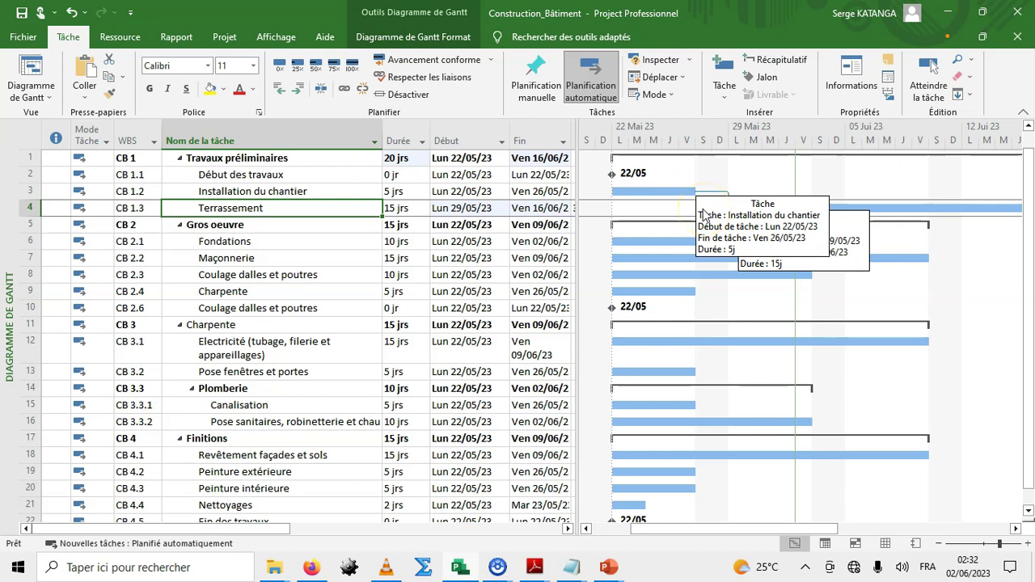
# Step: Enter 3 directly as Terrassement's predecessor in the Prédécesseurs column, and undo the dependency
pyautogui.moveTo(576, 130); pyautogui.dragTo(753, 137)
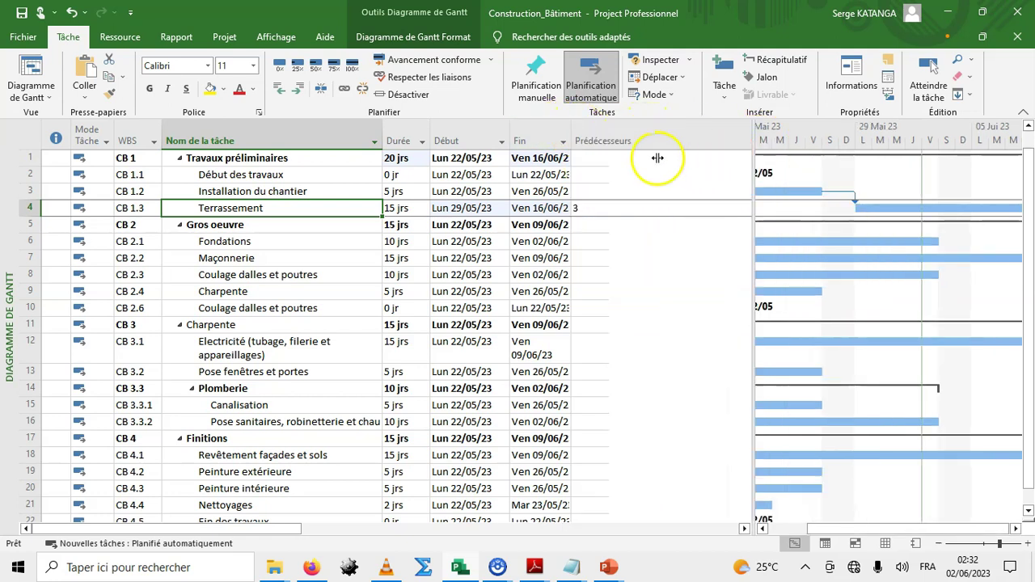
pyautogui.click(581, 208)
pyautogui.write('3')
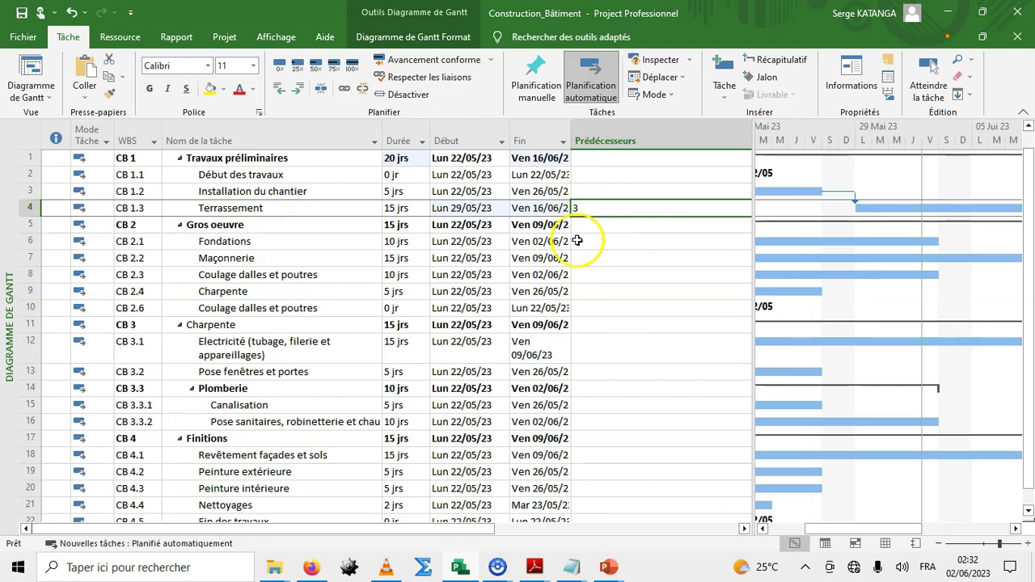
pyautogui.press('Return')
pyautogui.click(586, 209)
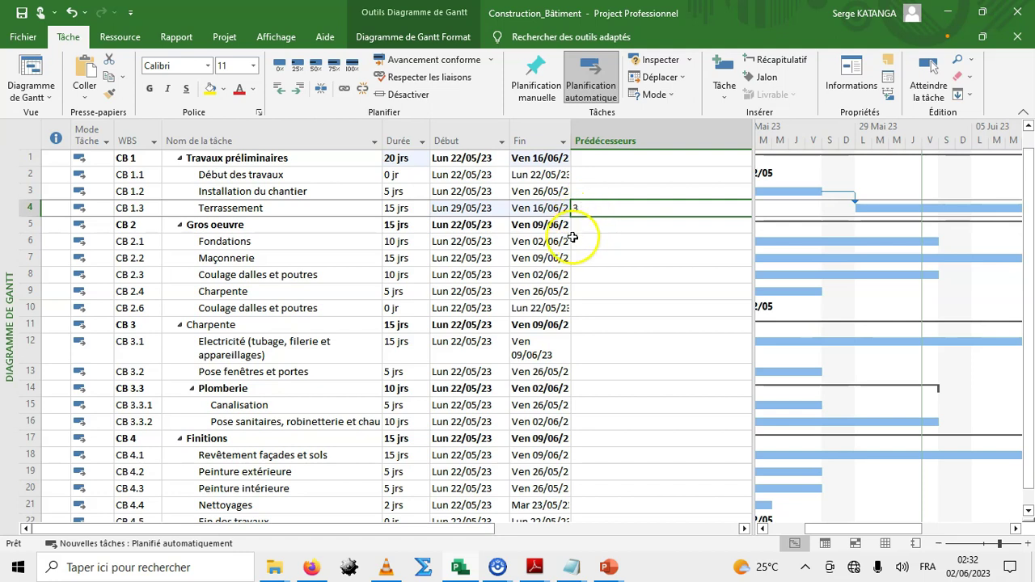
pyautogui.click(582, 224)
pyautogui.click(584, 207)
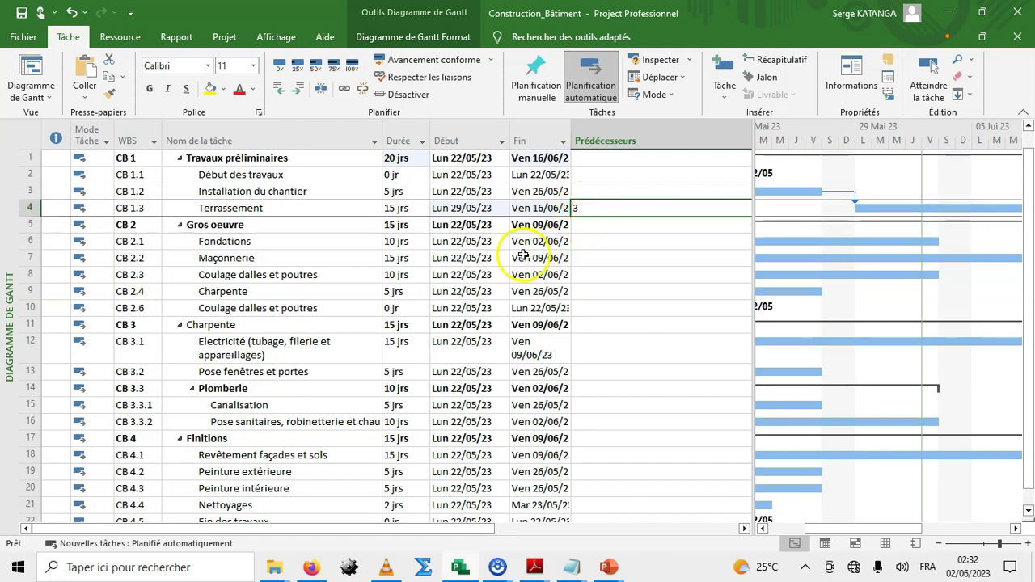
pyautogui.click(71, 14)
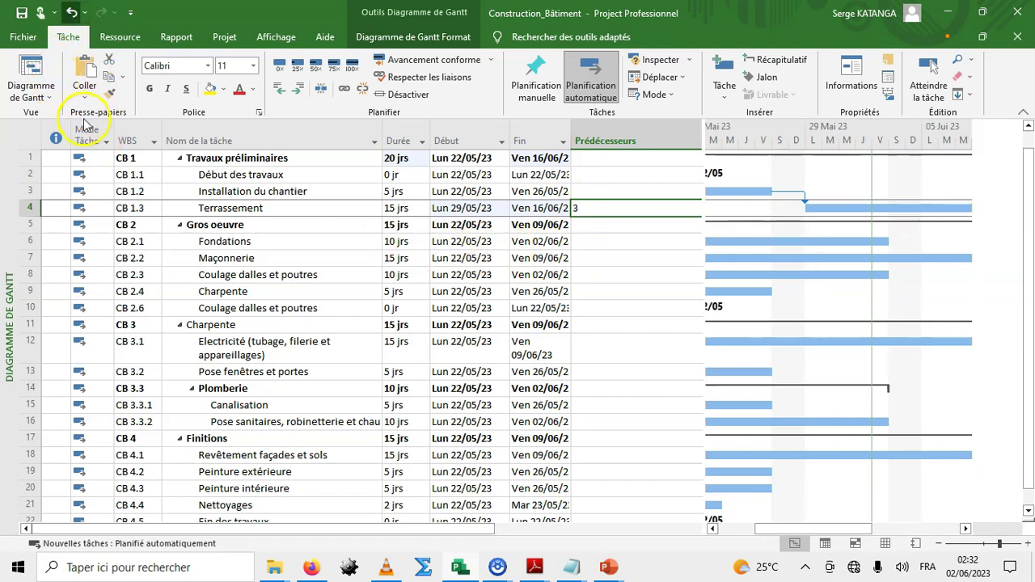
# Step: Select Installation du chantier and Terrassement together and link the two tasks
pyautogui.click(236, 239)
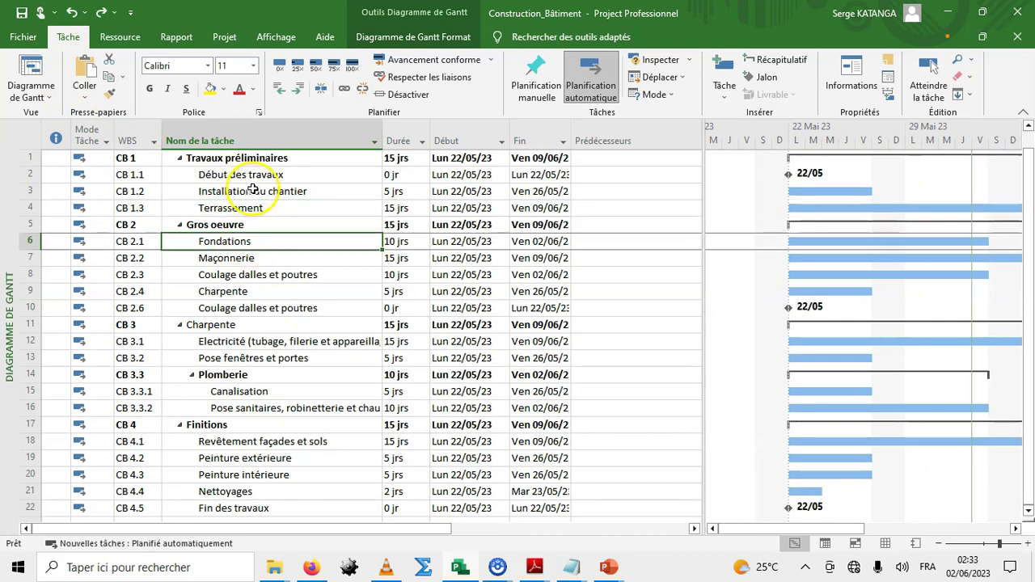
pyautogui.moveTo(253, 190); pyautogui.dragTo(253, 203)
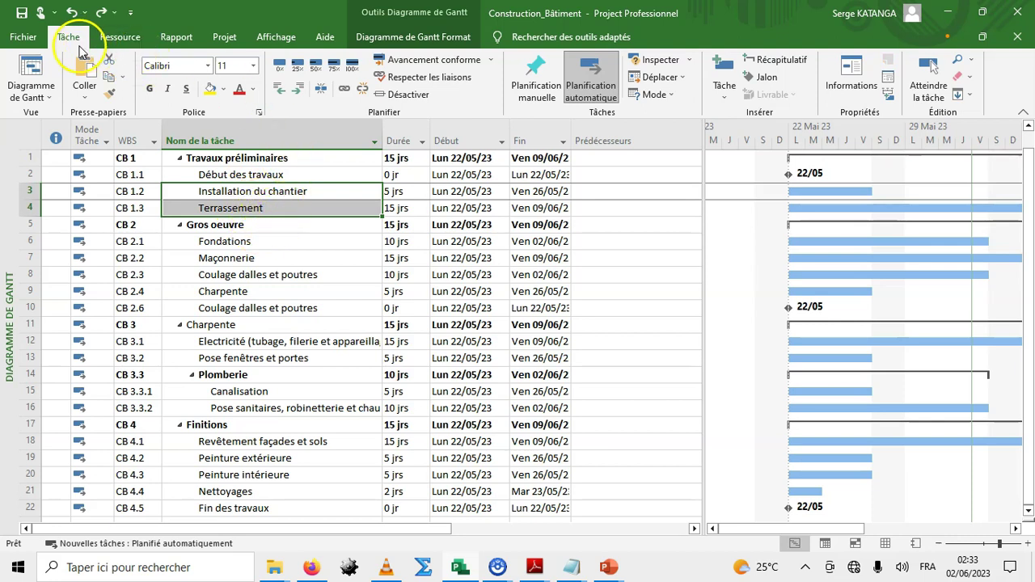
pyautogui.click(345, 90)
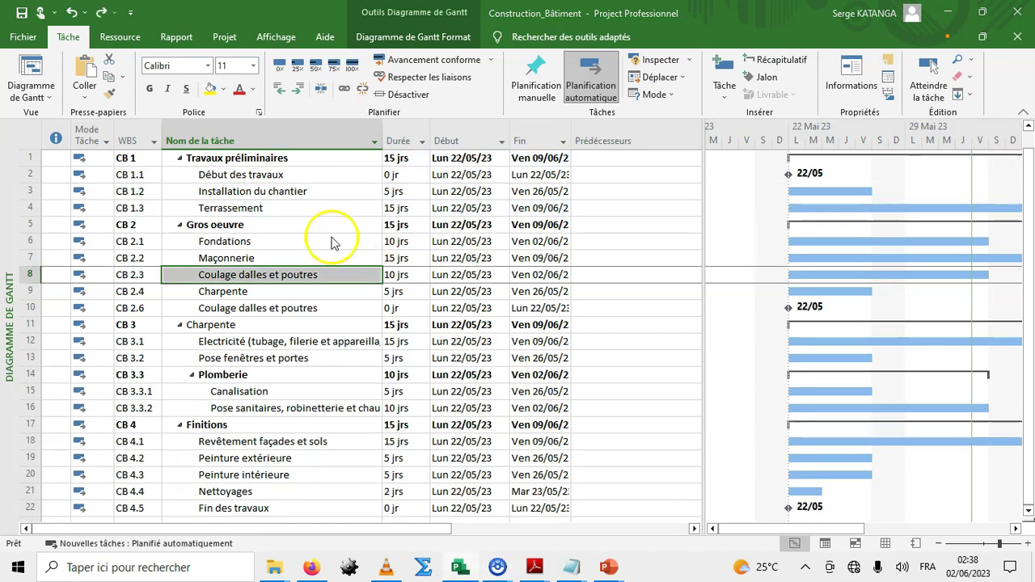
# Step: Open Terrassement's task information and enter task 3, Installation du chantier, as its predecessor
pyautogui.click(331, 240)
pyautogui.click(324, 224)
pyautogui.click(279, 207)
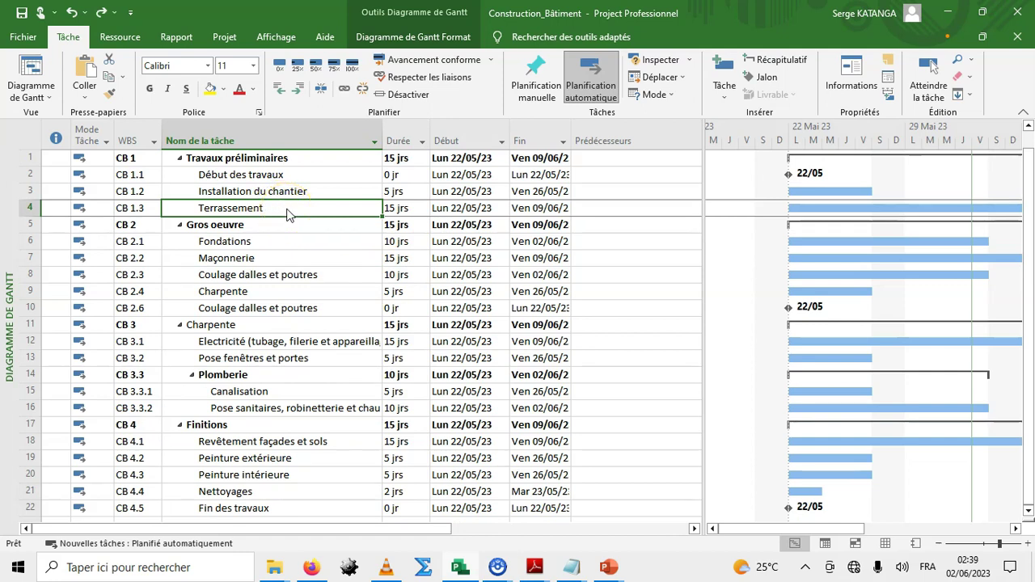
pyautogui.doubleClick(288, 212)
pyautogui.click(313, 237)
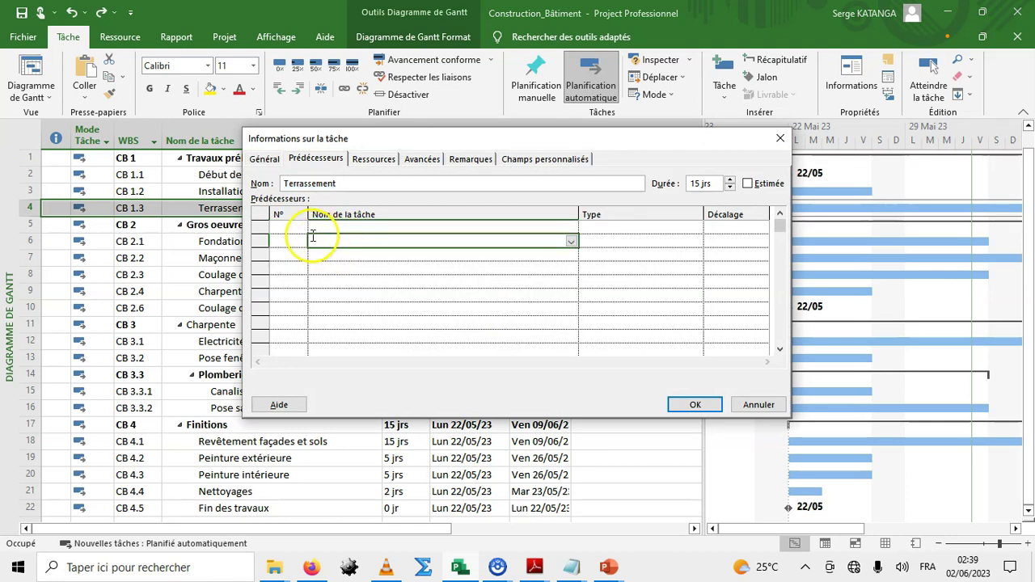
pyautogui.click(287, 226)
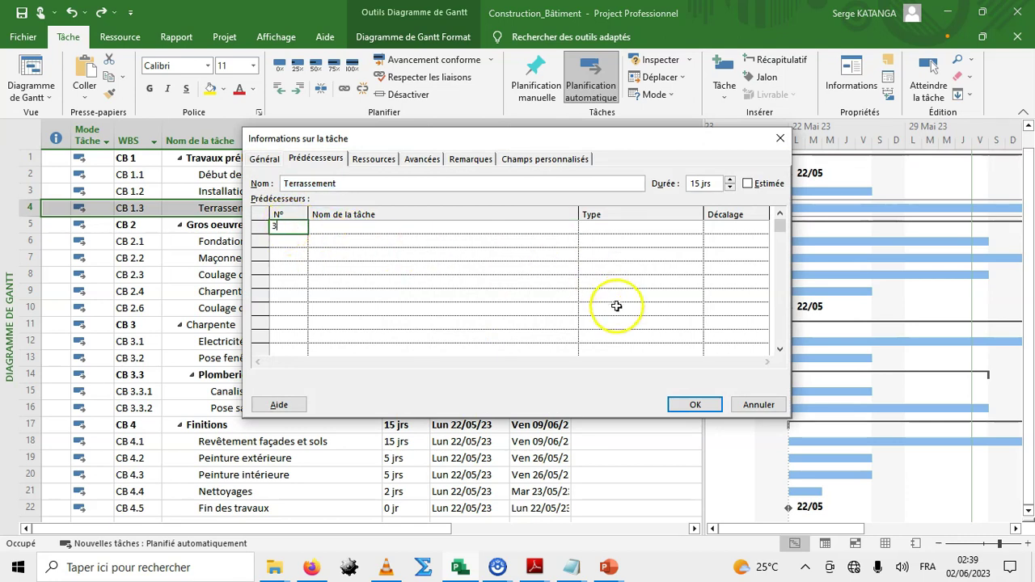
pyautogui.press('Return')
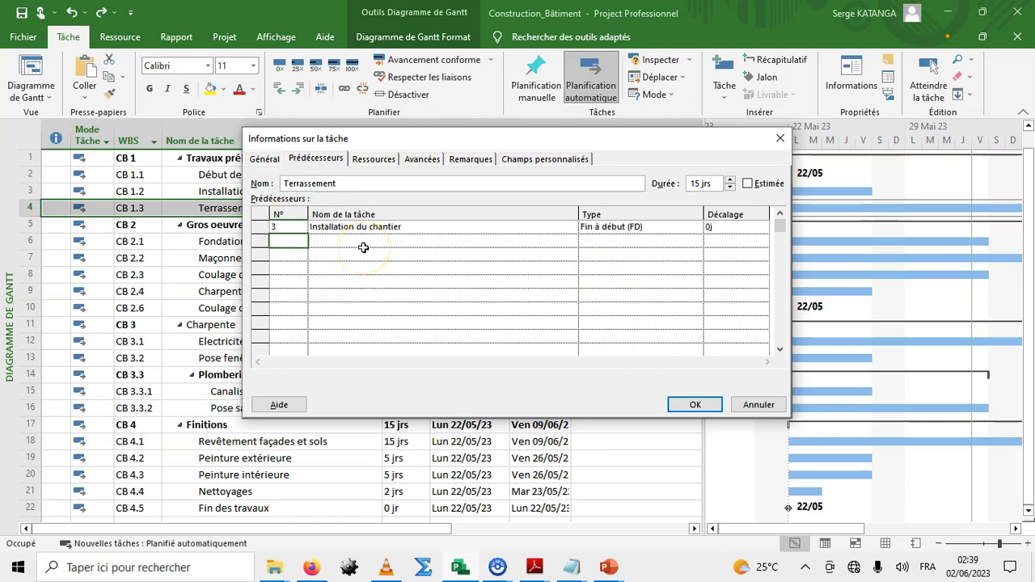
# Step: Apply a 3-day lag to Terrassement's Fin à début link and check the task's dates on the Gantt chart
pyautogui.click(639, 226)
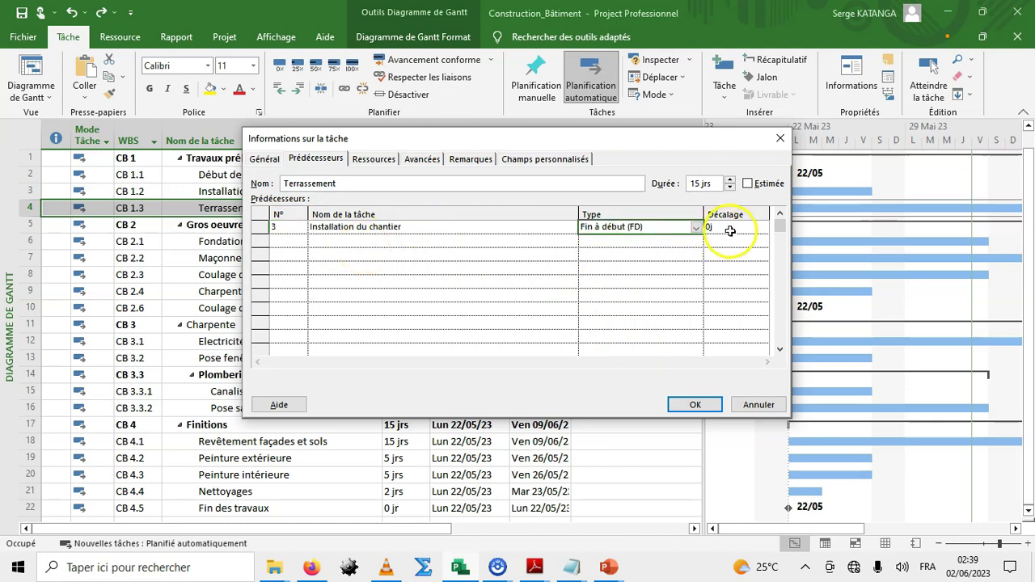
pyautogui.click(731, 228)
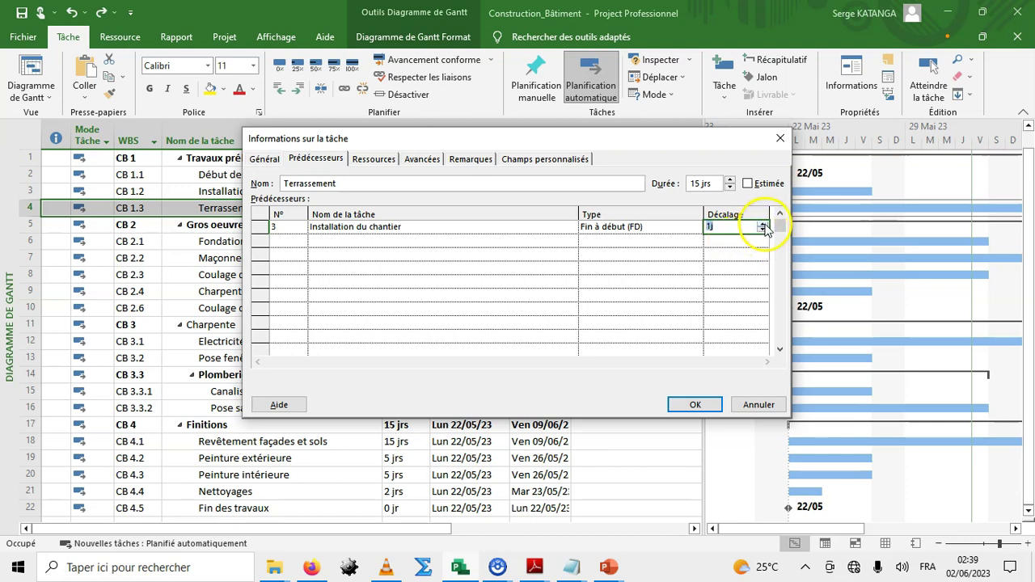
pyautogui.click(757, 249)
pyautogui.click(695, 404)
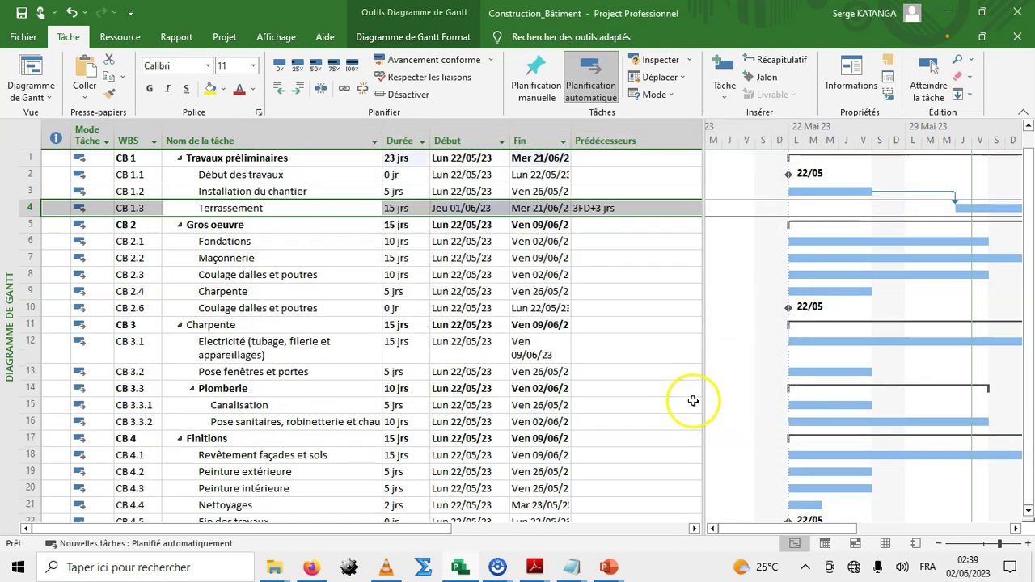
pyautogui.moveTo(741, 529); pyautogui.dragTo(767, 524)
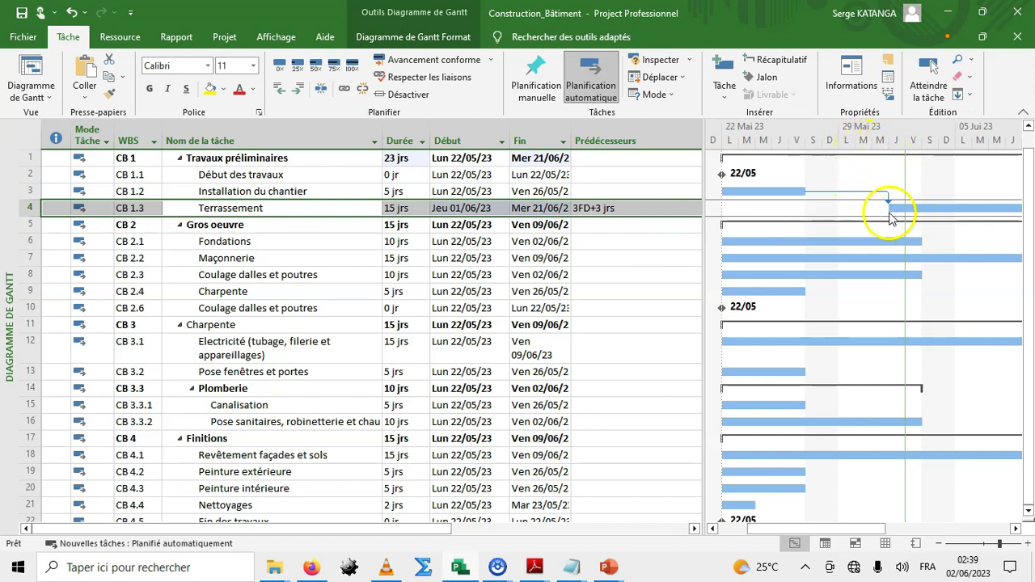
pyautogui.moveTo(885, 206)
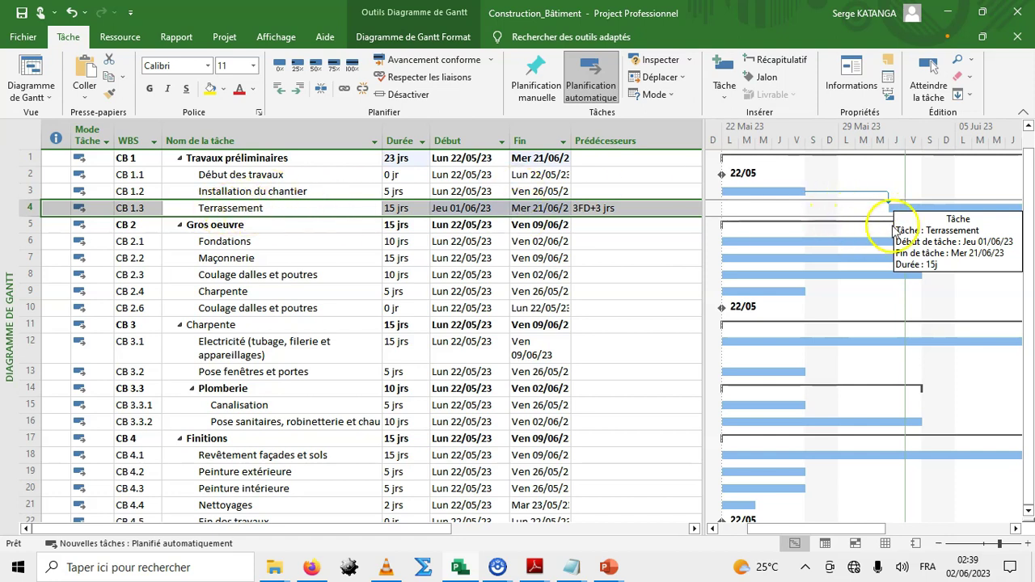
pyautogui.moveTo(889, 207)
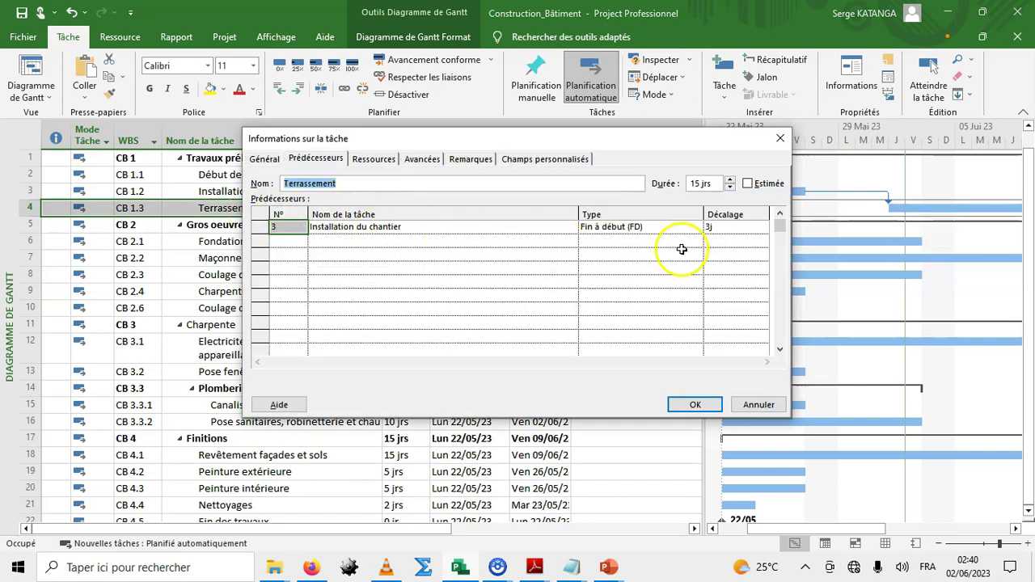
# Step: Set the lag of Terrassement's link to task 3 to -3 days and enlarge the Gantt chart to inspect the overlap
pyautogui.click(714, 228)
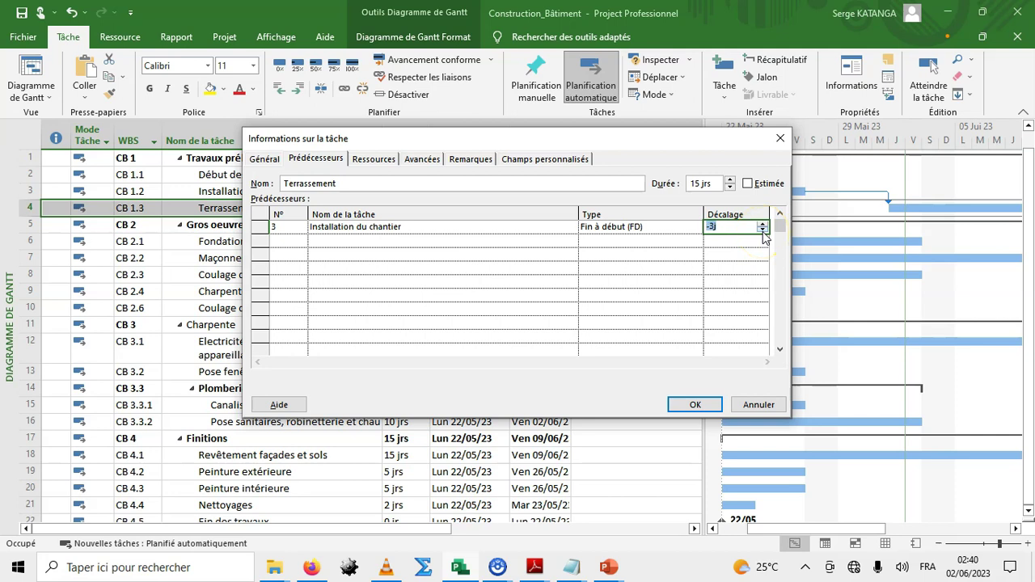
pyautogui.click(695, 406)
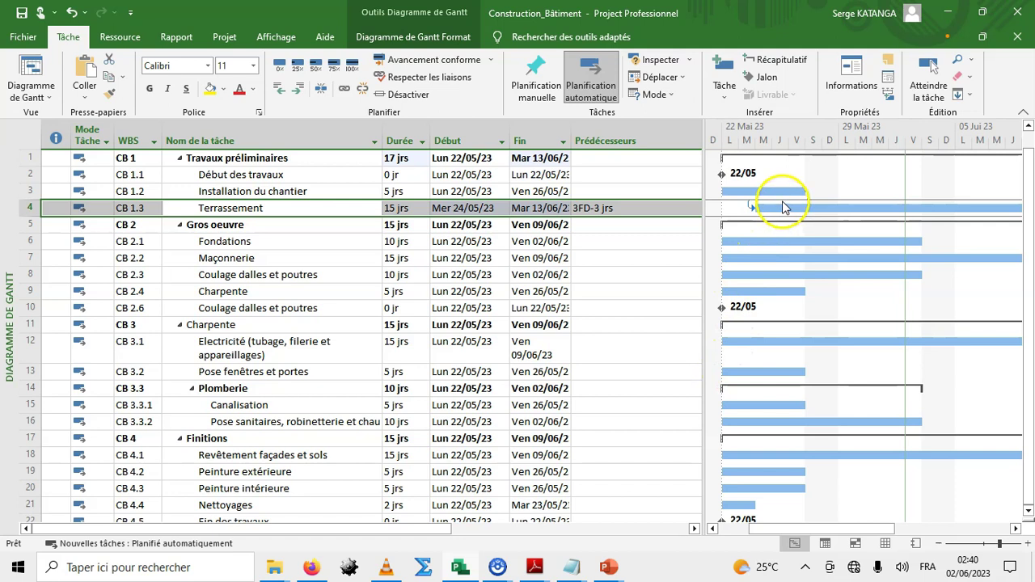
pyautogui.moveTo(703, 145); pyautogui.dragTo(651, 150)
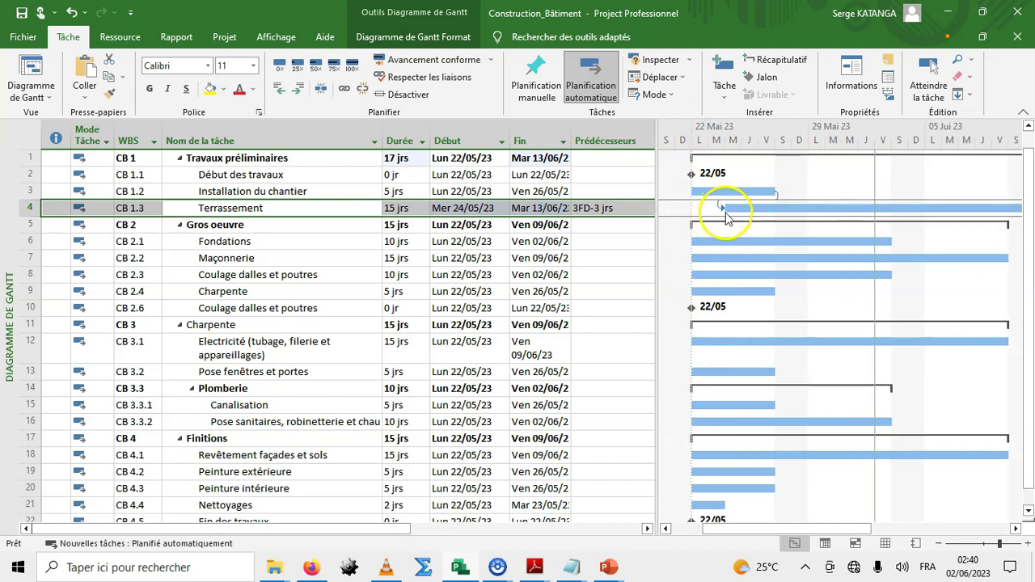
# Step: Review Terrassement's negative-lag link on the Gantt chart and undo the lag changes and its predecessor link
pyautogui.moveTo(734, 210)
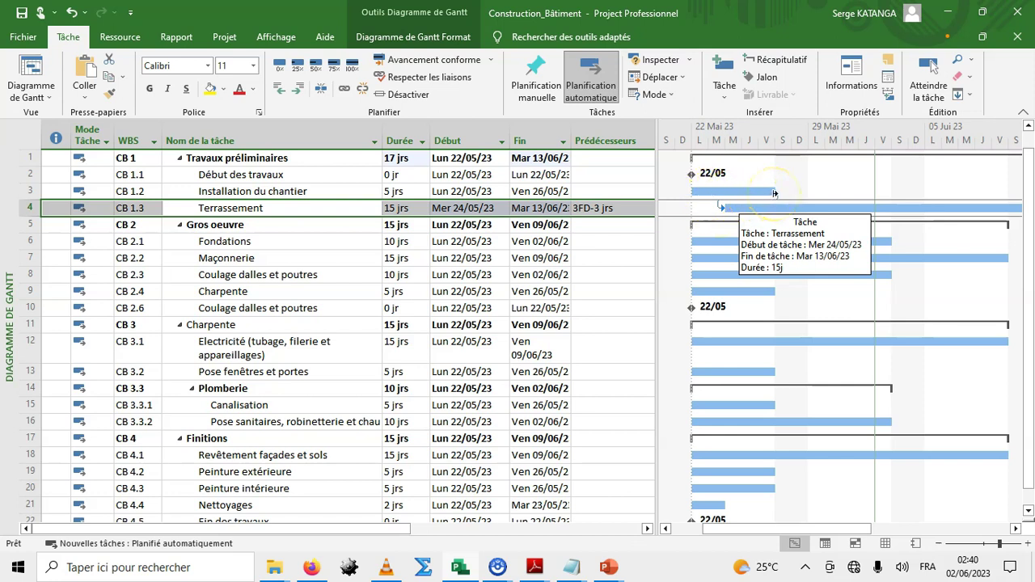
pyautogui.moveTo(775, 193)
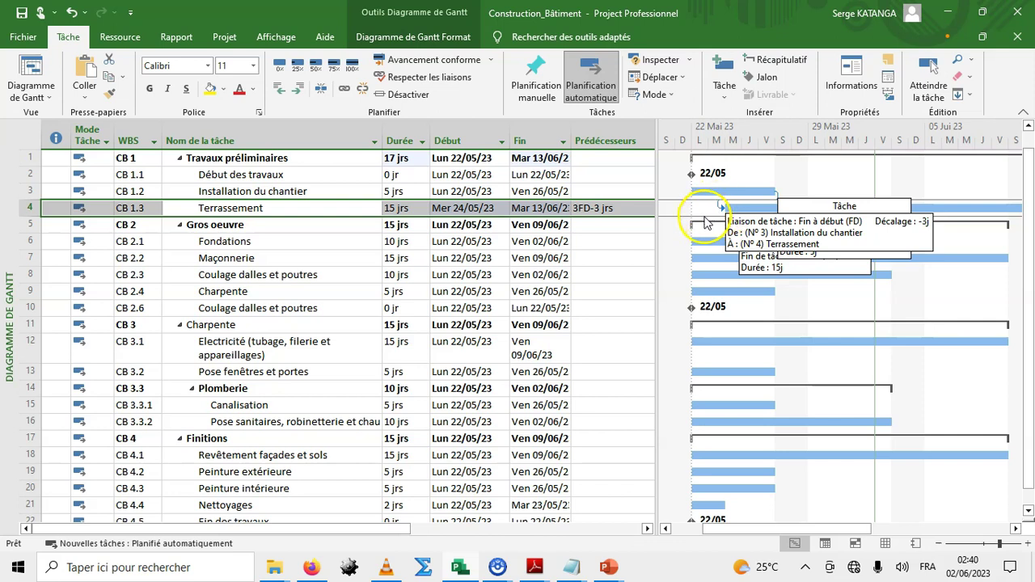
pyautogui.click(303, 249)
pyautogui.click(273, 208)
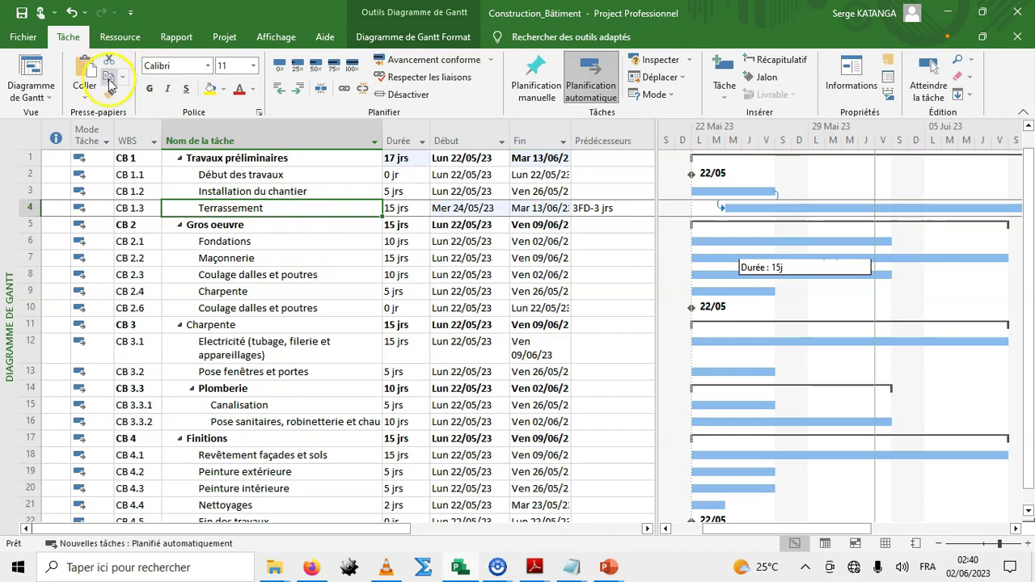
pyautogui.click(71, 11)
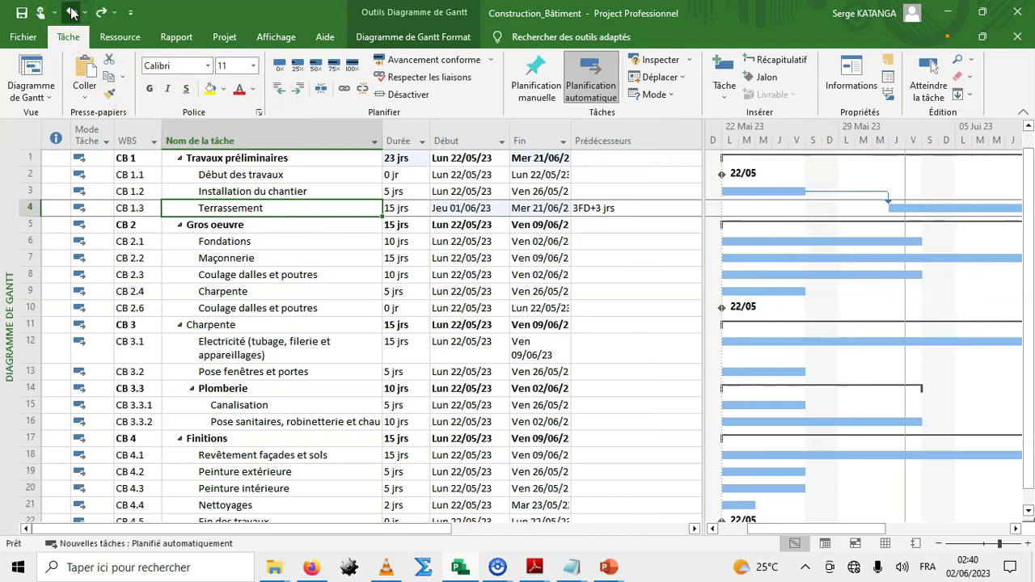
pyautogui.click(72, 11)
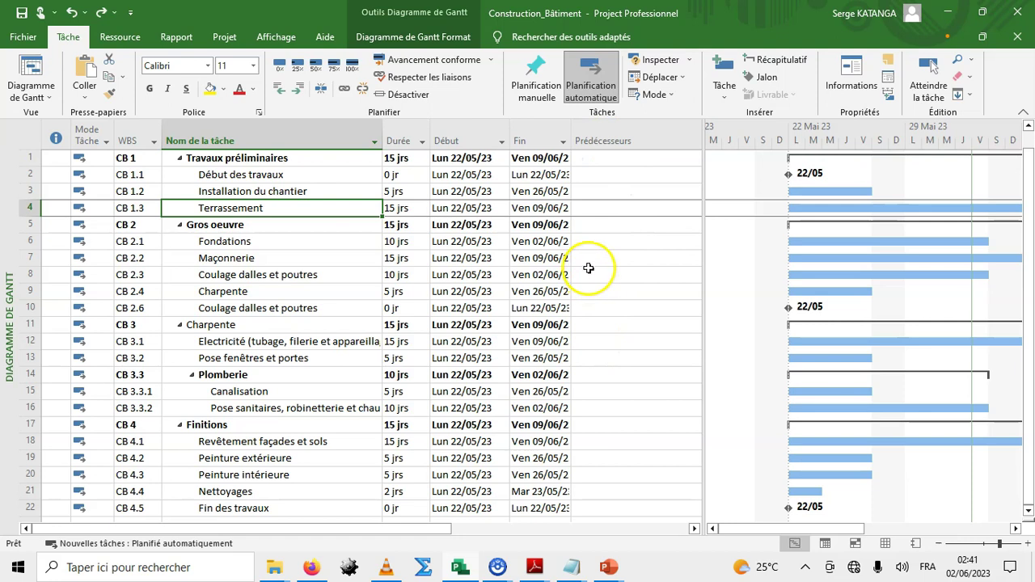
# Step: Enter predecessor 2 for Installation du chantier, 3 for Terrassement and 4 for Fondations in the task table
pyautogui.click(591, 192)
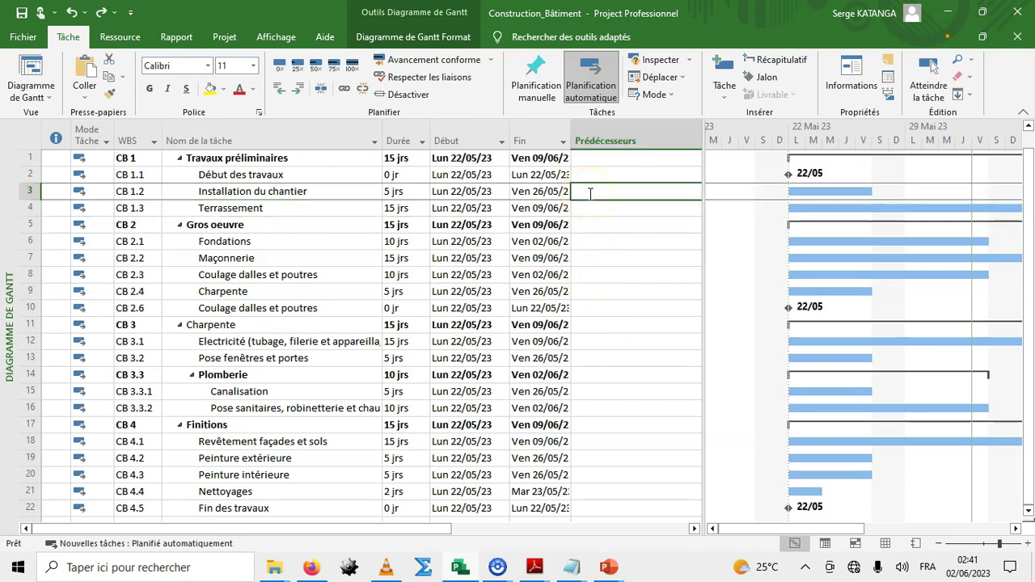
pyautogui.write('2')
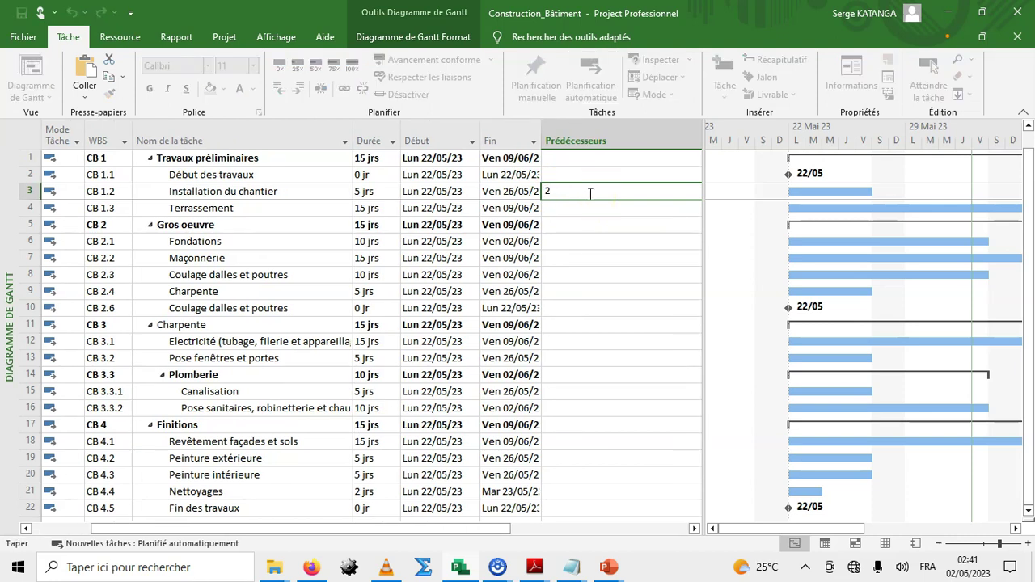
pyautogui.press('Return')
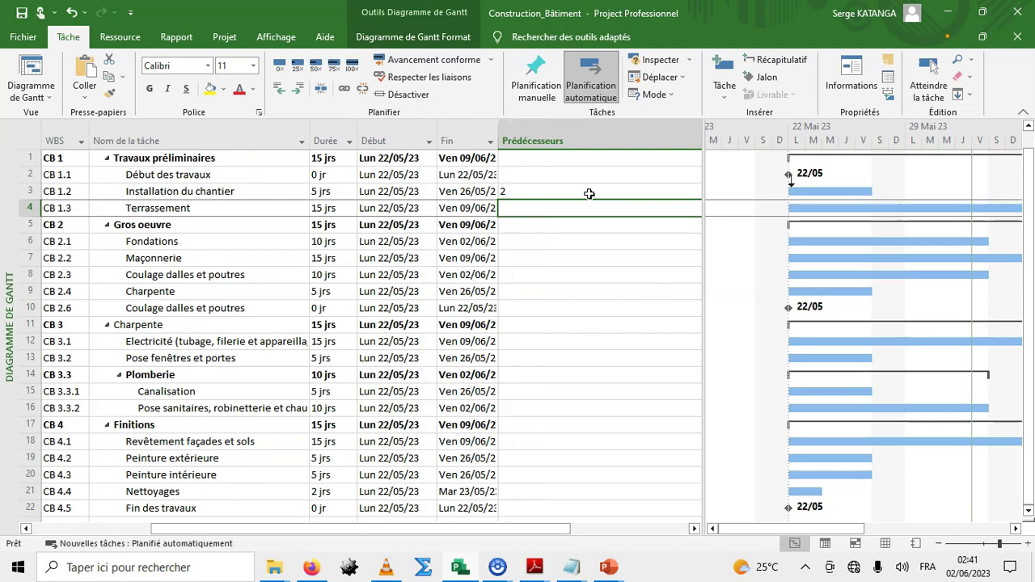
pyautogui.write('3')
pyautogui.press('Return')
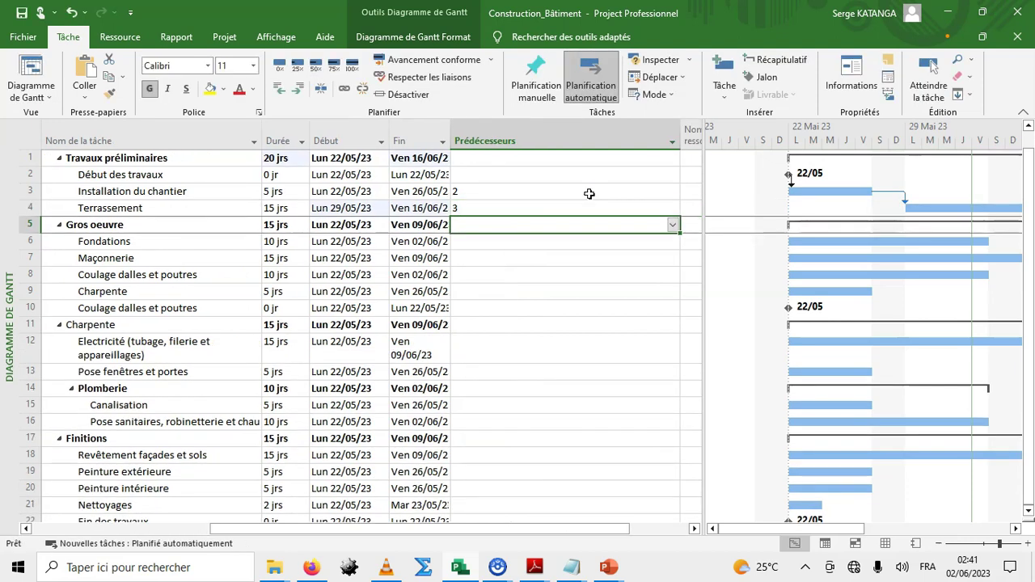
pyautogui.press('Return')
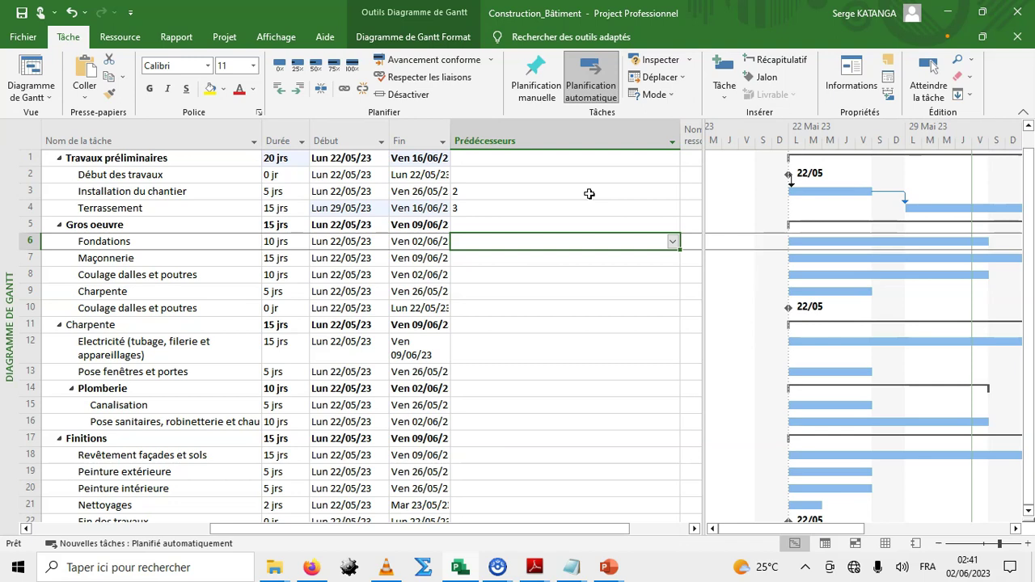
pyautogui.write('4')
pyautogui.press('Return')
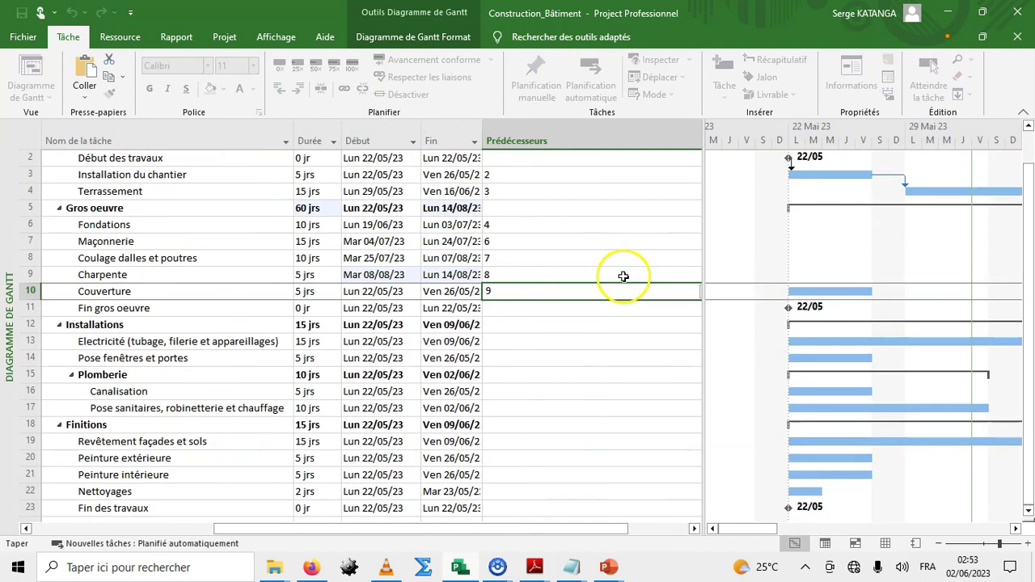
# Step: Enter predecessor 9 for Couverture and 10 for Fin gros oeuvre, and fit the Prédécesseurs column to its content
pyautogui.press('Return')
pyautogui.write('10')
pyautogui.press('Return')
pyautogui.doubleClick(458, 131)
pyautogui.moveTo(454, 529); pyautogui.dragTo(294, 526)
# Step: Enter predecessors 8;10 for Electricité and 8 for Pose fenêtres et portes
pyautogui.click(591, 344)
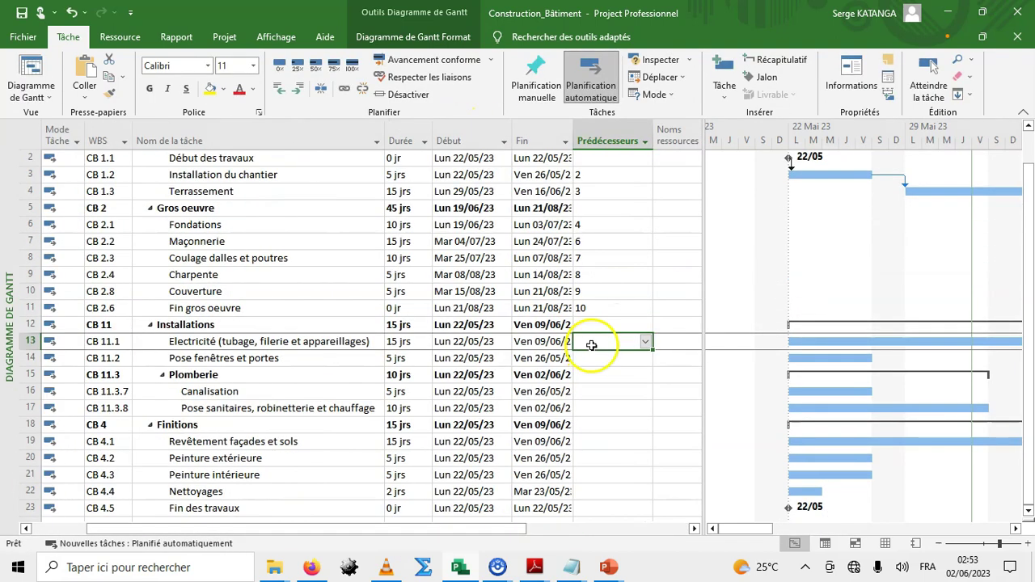
pyautogui.click(591, 342)
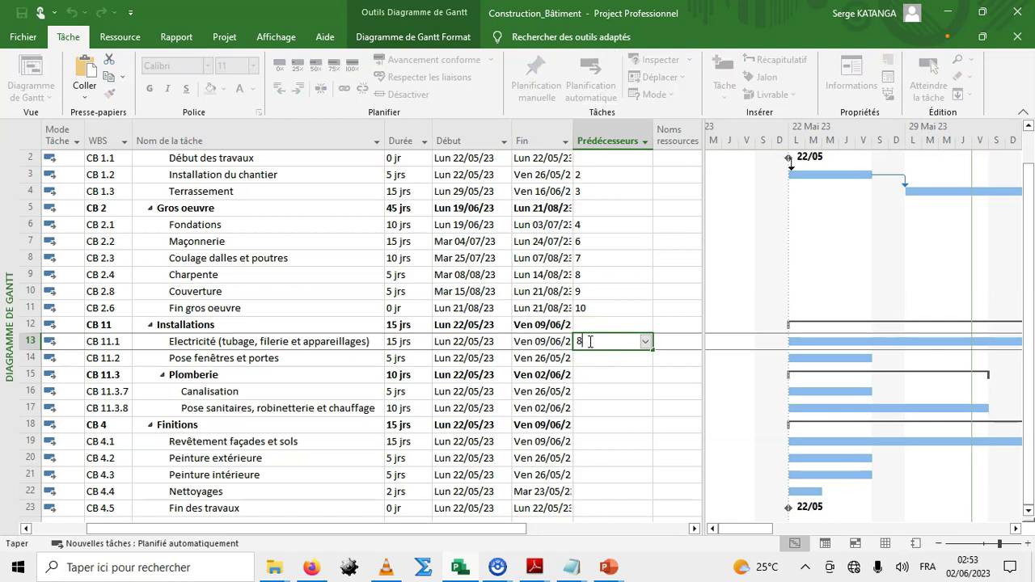
pyautogui.click(629, 389)
pyautogui.press('Return')
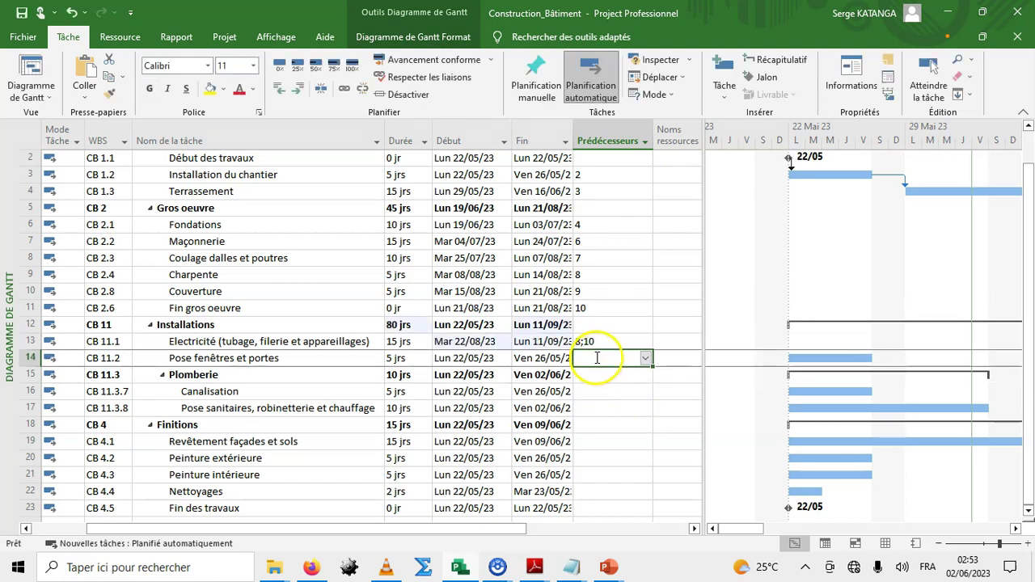
pyautogui.write('8')
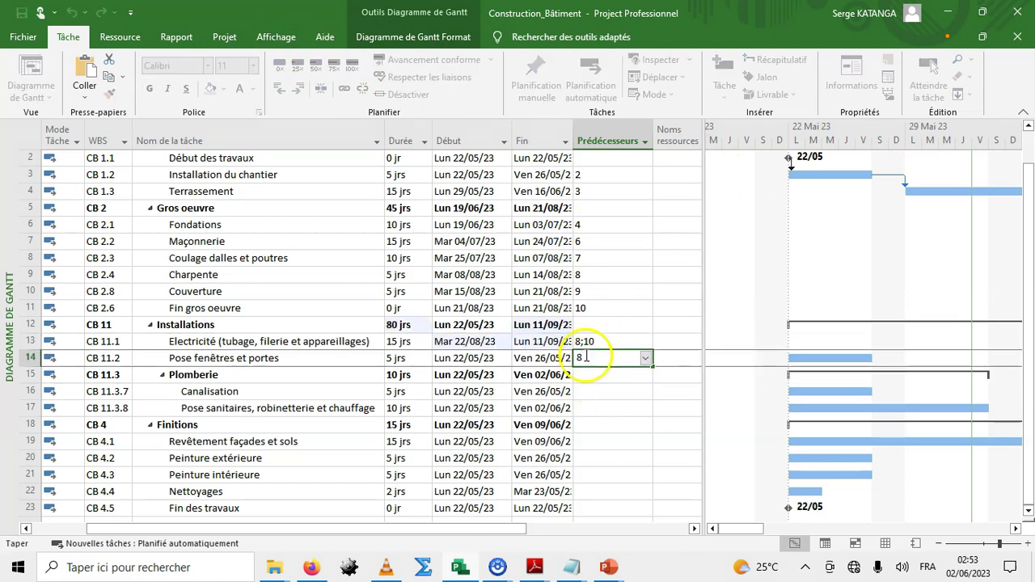
pyautogui.press('Return')
# Step: Enter predecessors 8;10 for Canalisation and 16 for Pose sanitaires, robinetterie et chauffage
pyautogui.click(600, 391)
pyautogui.write('8;10')
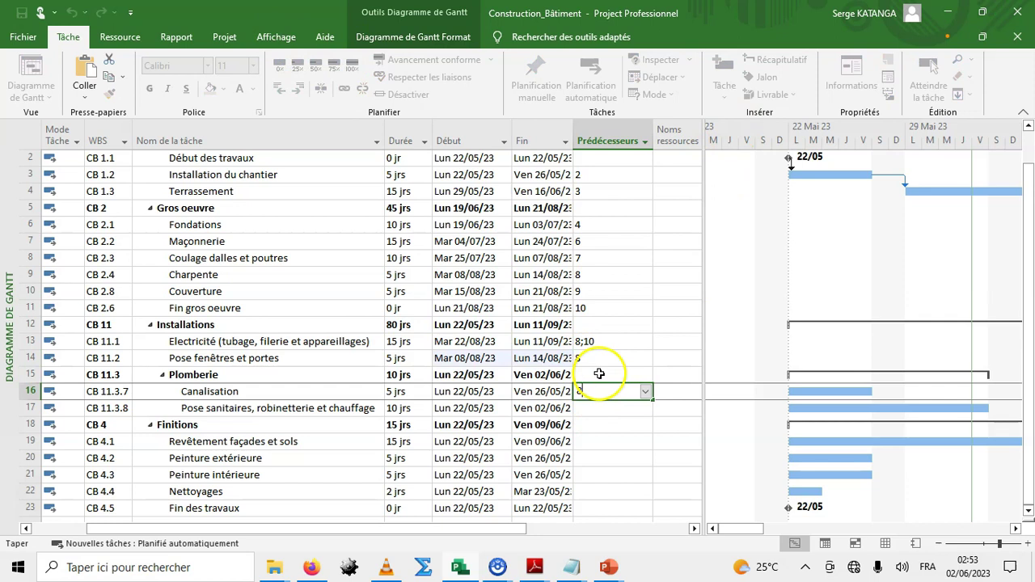
pyautogui.press('Return')
pyautogui.write('16')
pyautogui.press('Return')
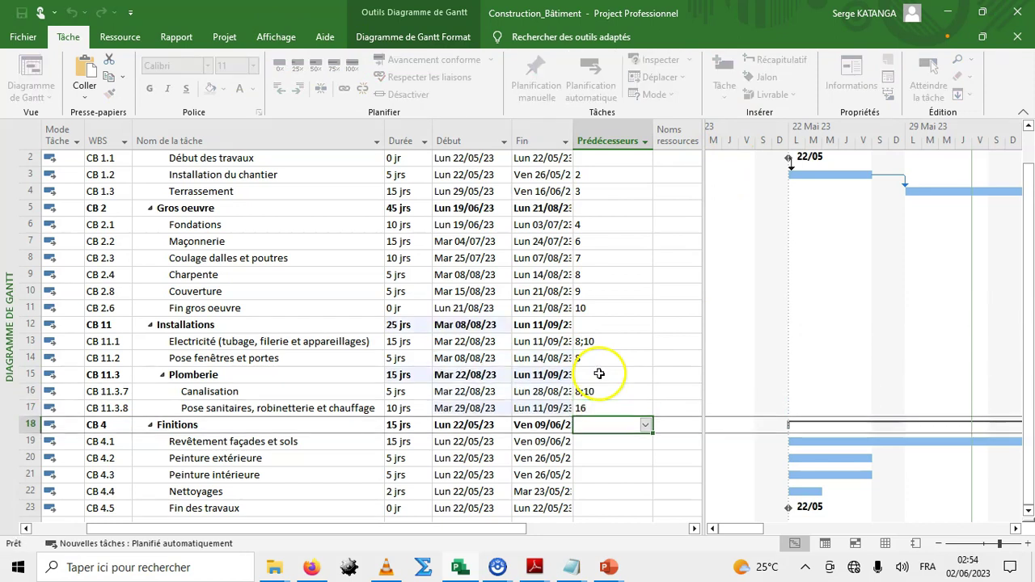
# Step: Enter predecessor 10 for Revêtement façades et sols and 19 for Peinture extérieure
pyautogui.click(599, 440)
pyautogui.write('10')
pyautogui.press('Return')
pyautogui.write('19')
pyautogui.press('Return')
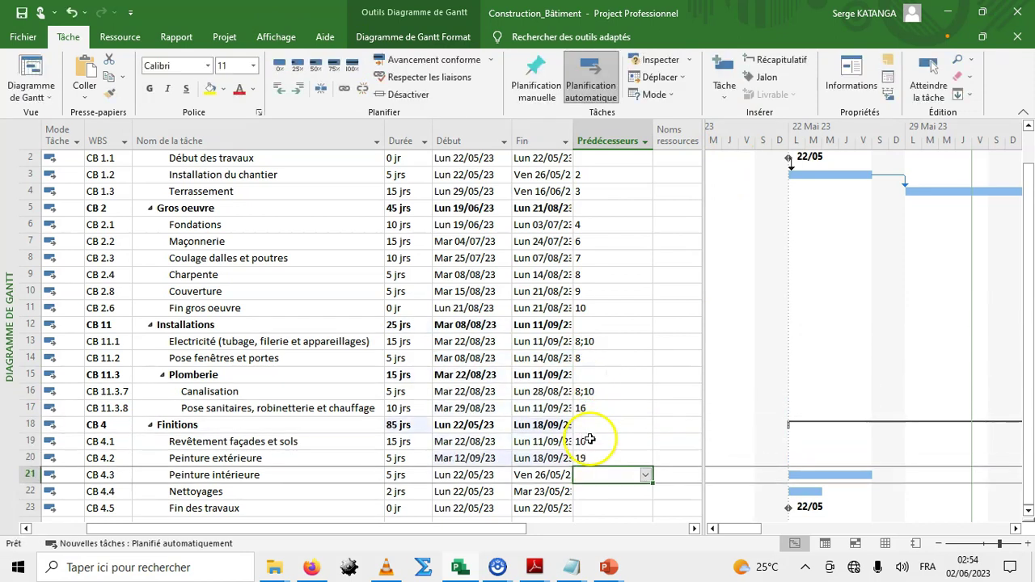
# Step: Enter predecessor 20 for Peinture intérieure, 21 for Nettoyages and 22 for Fin des travaux
pyautogui.write('20')
pyautogui.press('Return')
pyautogui.write('21')
pyautogui.press('Return')
pyautogui.write('22')
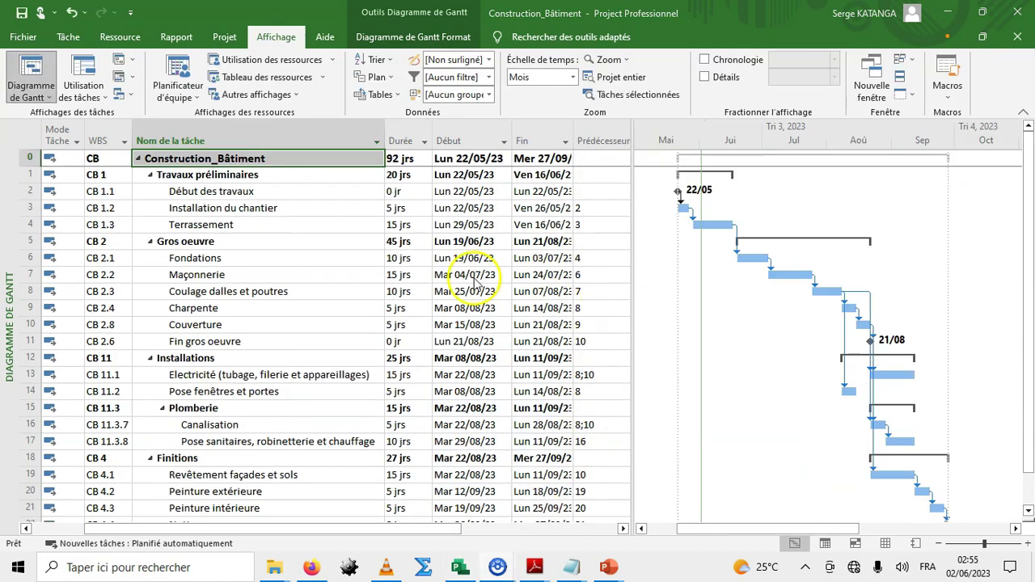
# Step: Widen the task table to show the full Prédécesseurs column and review the linked tasks on the Gantt chart
pyautogui.click(469, 241)
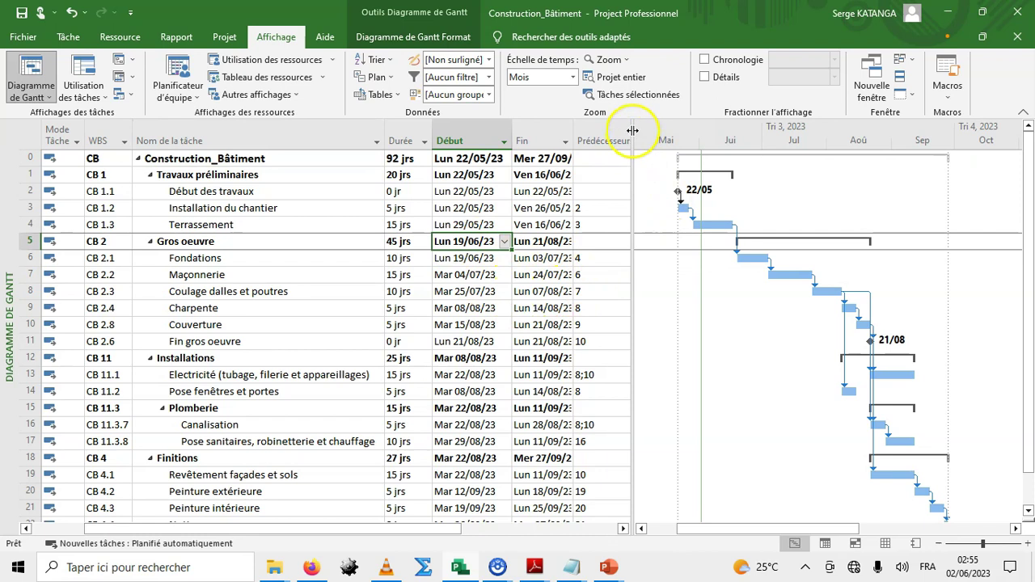
pyautogui.moveTo(635, 127); pyautogui.dragTo(605, 136)
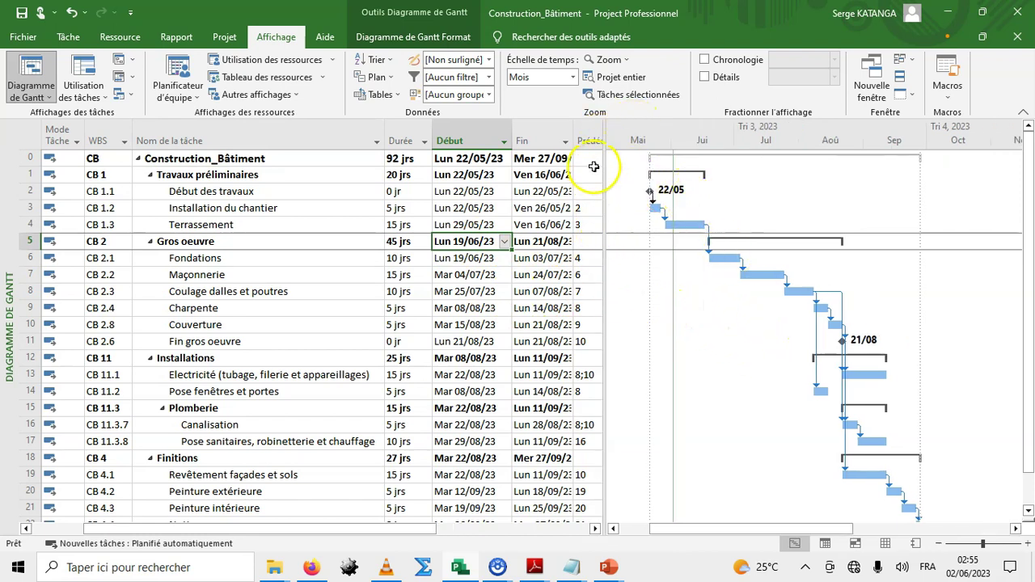
pyautogui.moveTo(603, 134); pyautogui.dragTo(667, 134)
pyautogui.moveTo(1026, 396); pyautogui.dragTo(1024, 425)
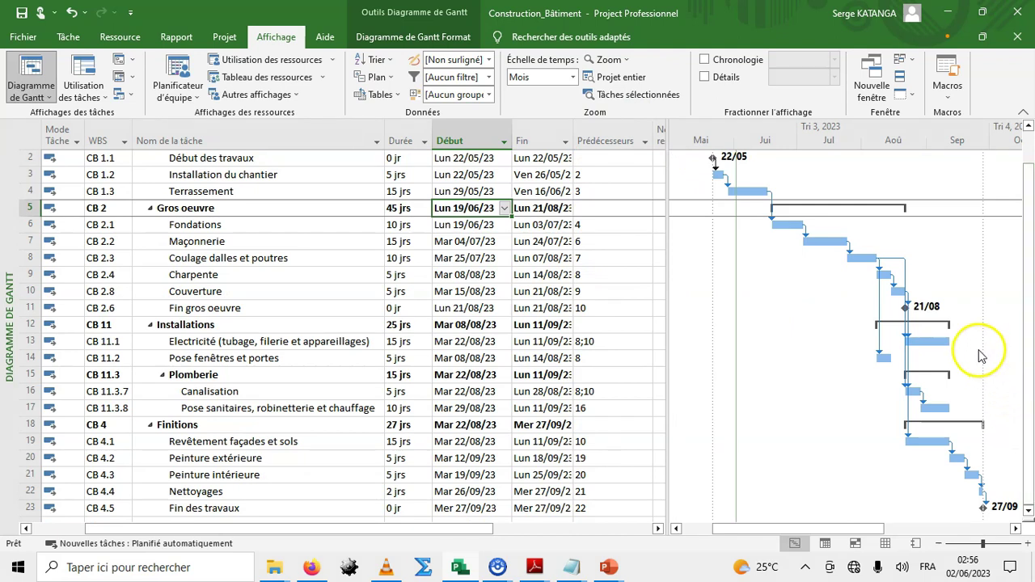
pyautogui.moveTo(1029, 201); pyautogui.dragTo(1032, 168)
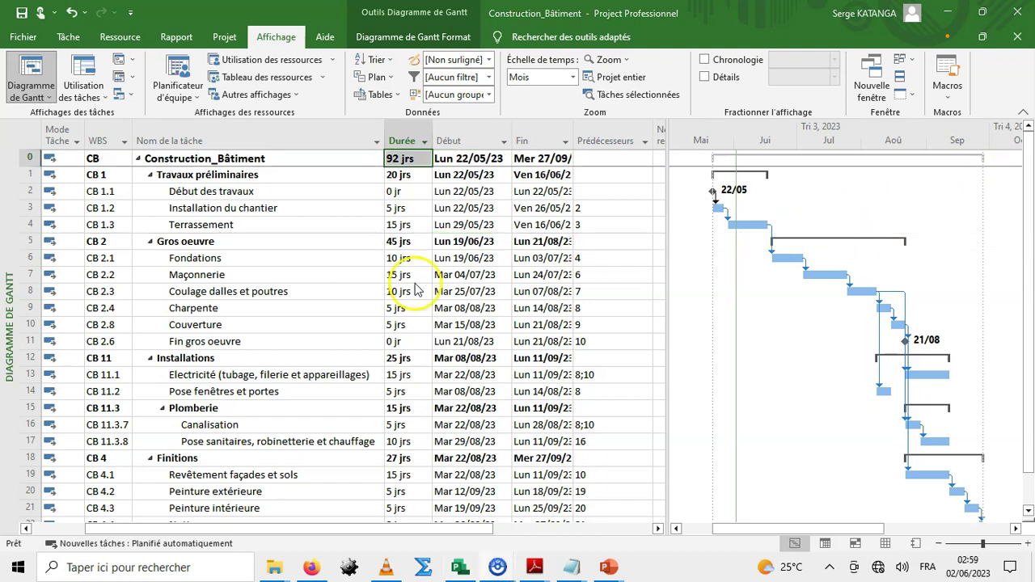
# Step: Examine the durations of the Construction_Bâtiment project summary and its tasks in the table
pyautogui.click(404, 275)
pyautogui.click(411, 308)
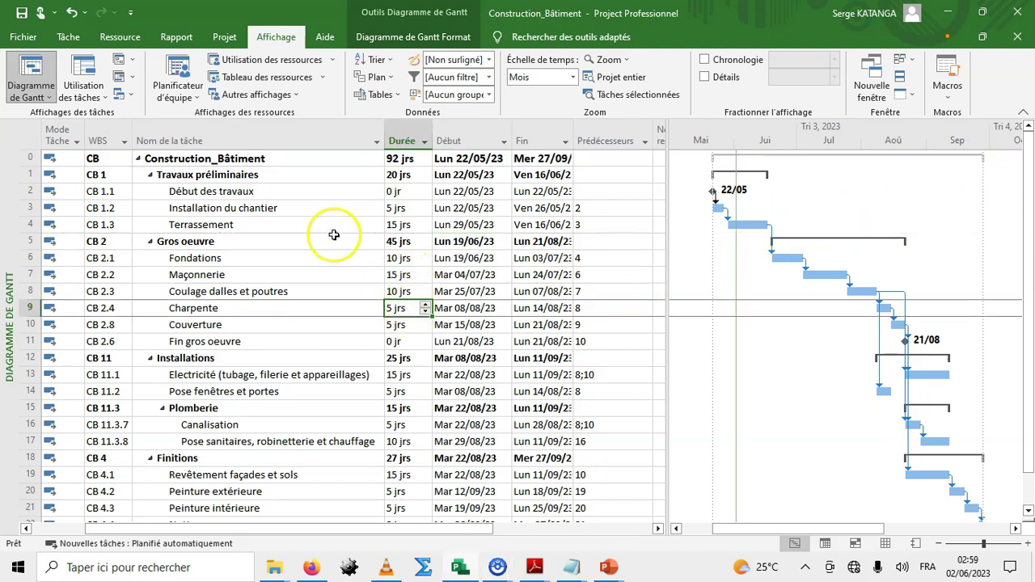
pyautogui.click(266, 177)
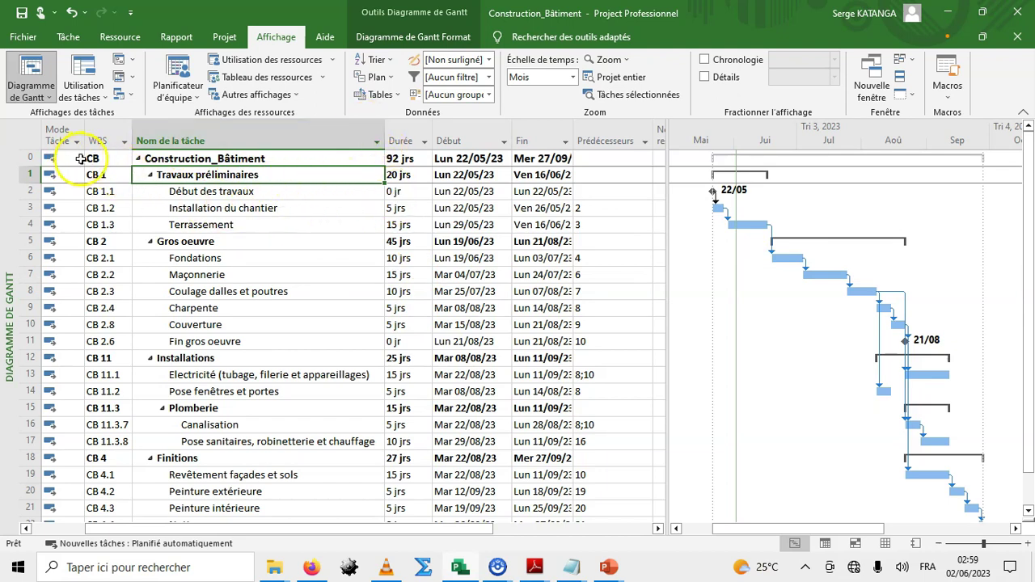
pyautogui.click(236, 160)
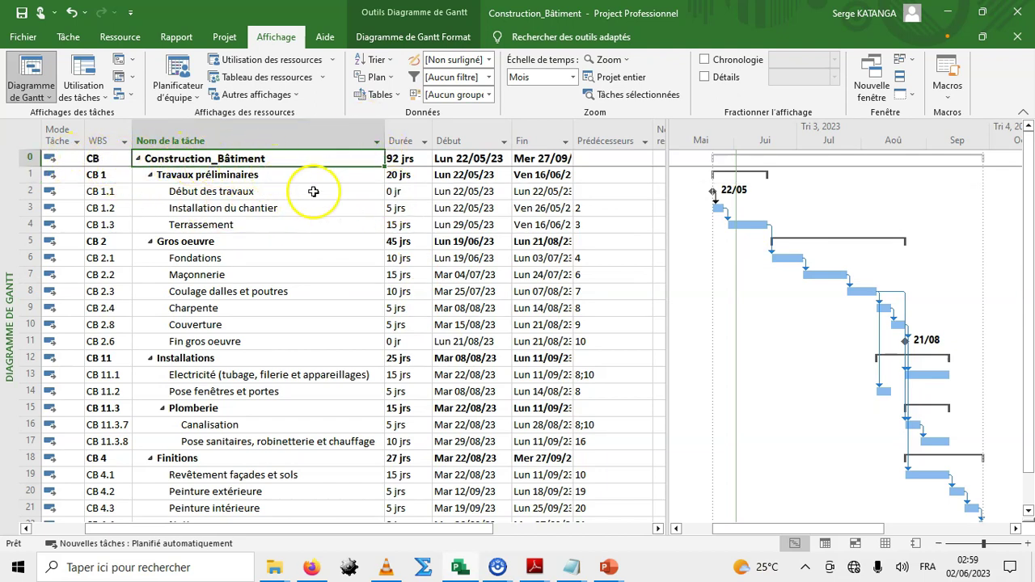
pyautogui.click(398, 160)
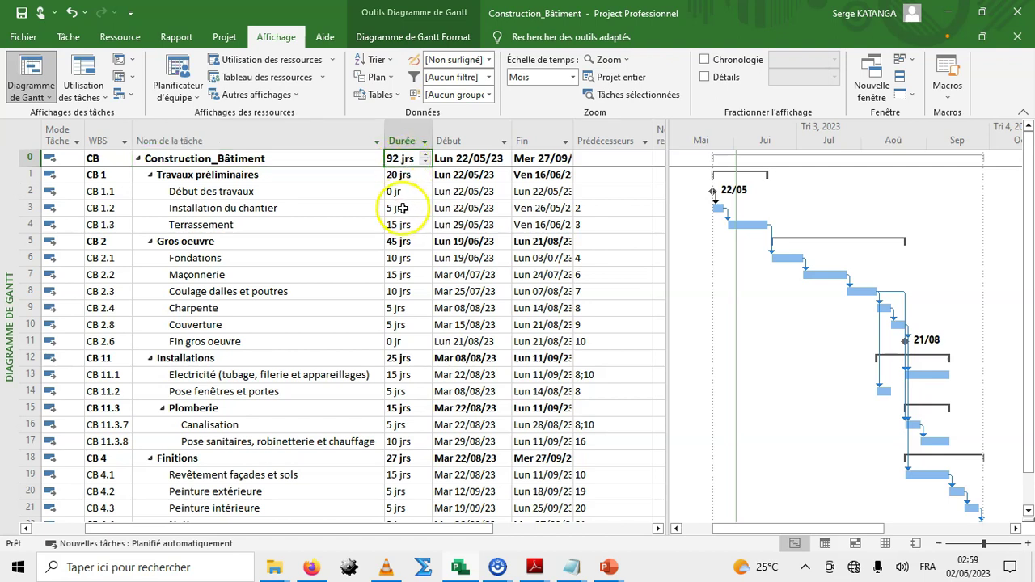
pyautogui.click(411, 174)
pyautogui.click(405, 160)
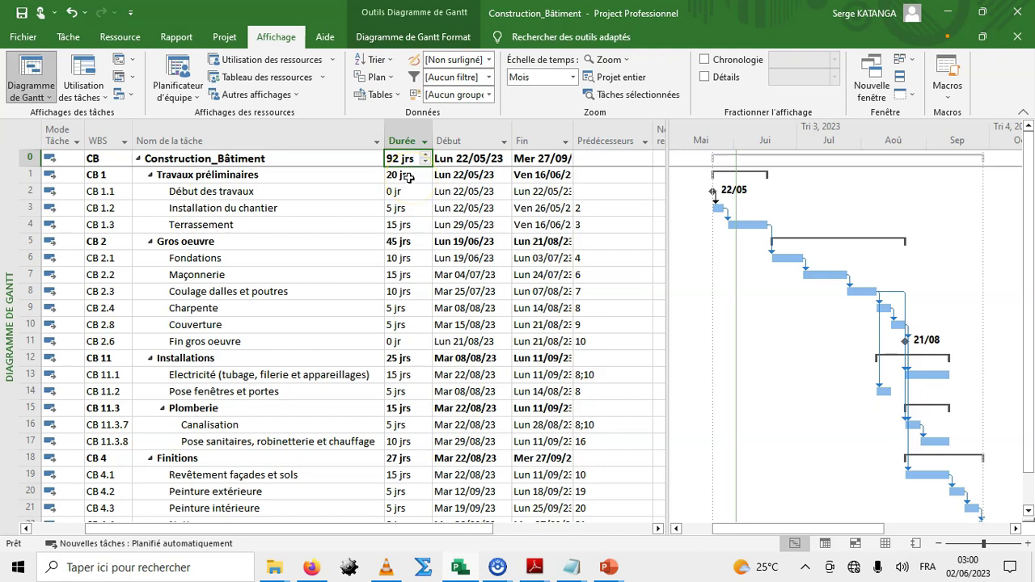
# Step: Widen the Fin column to show complete dates and check the start and finish dates of the project and its tasks
pyautogui.click(461, 158)
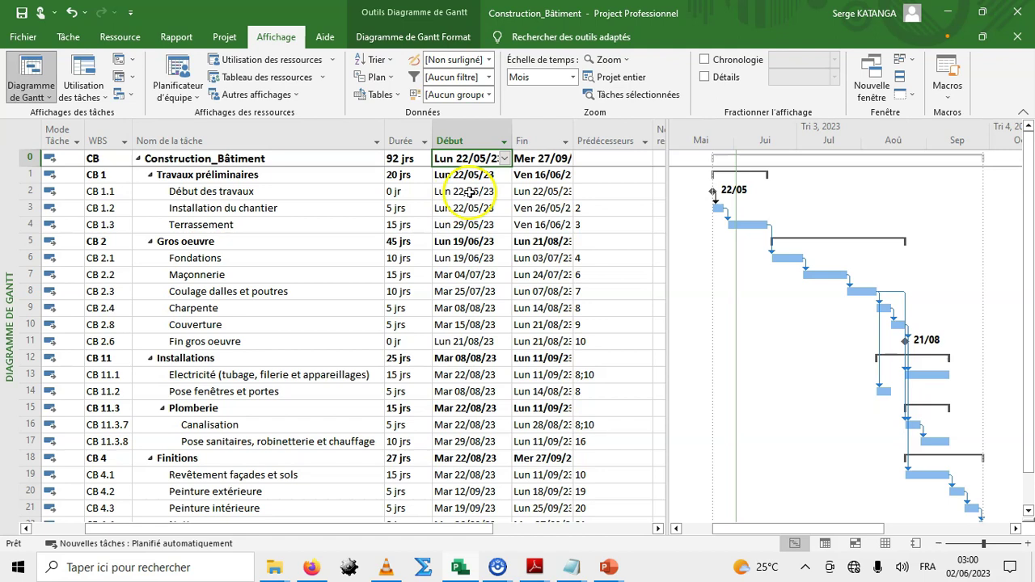
pyautogui.click(526, 172)
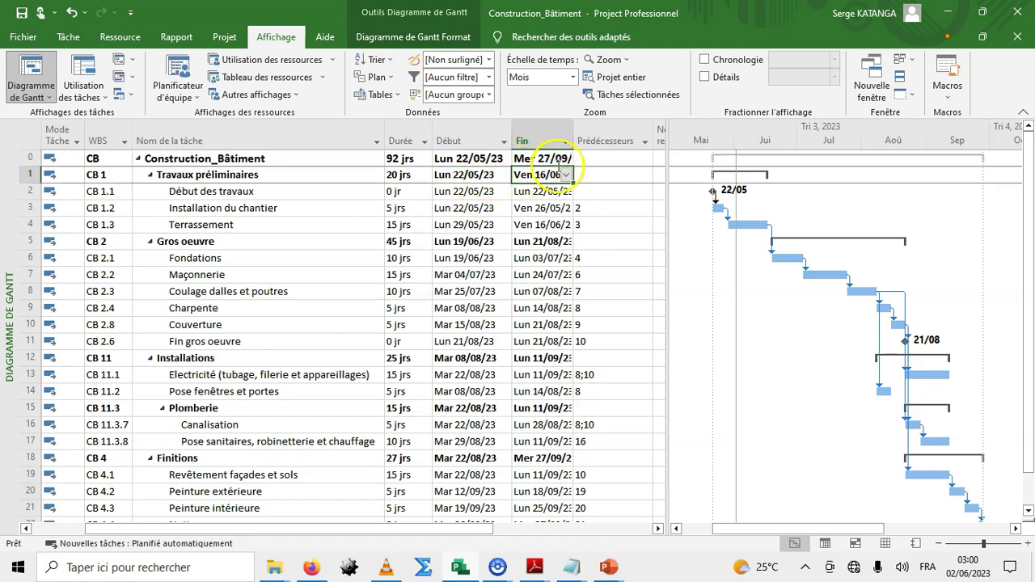
pyautogui.moveTo(573, 132); pyautogui.dragTo(600, 132)
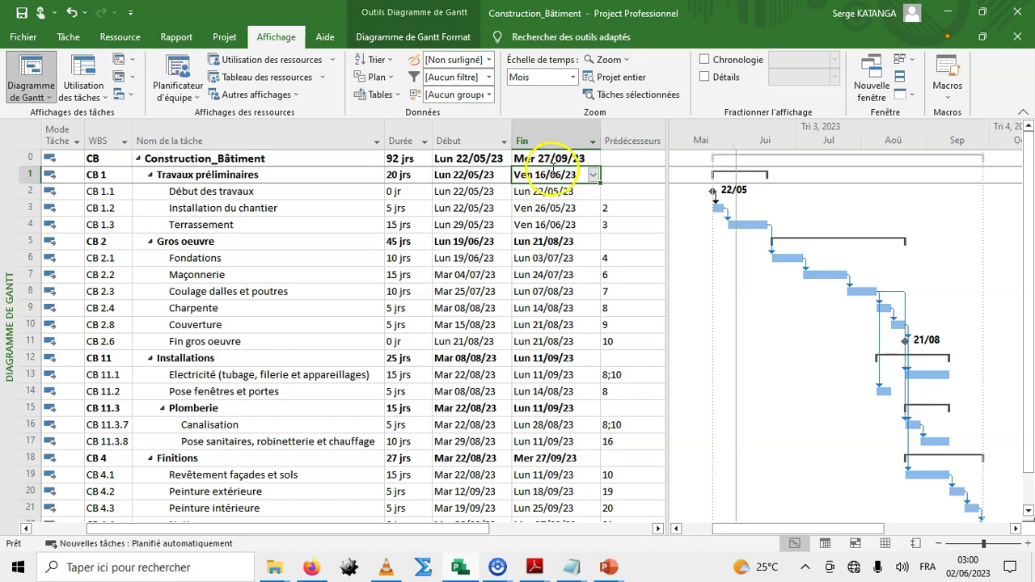
pyautogui.click(534, 208)
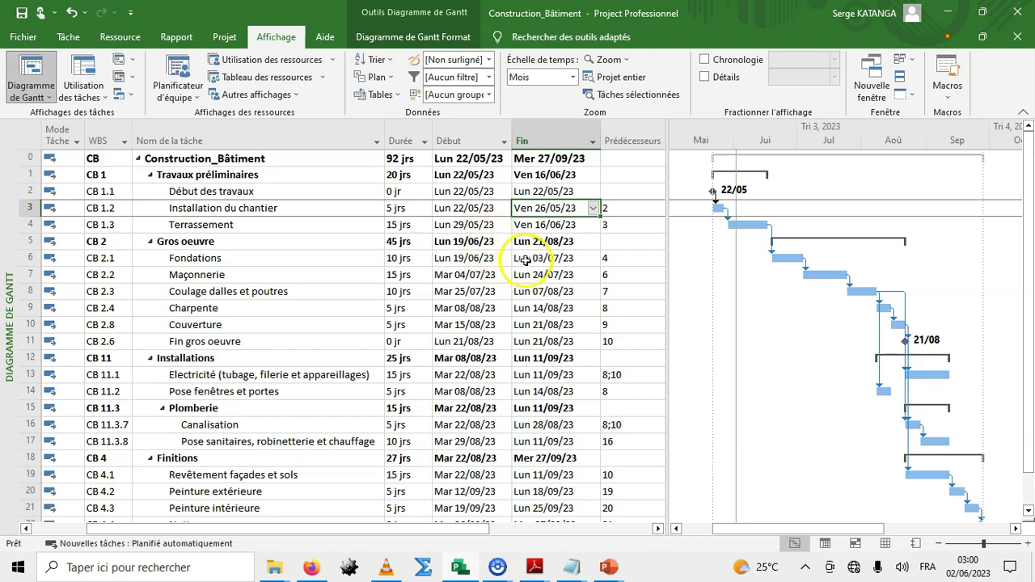
# Step: Open the dependency between Maçonnerie and Coulage dalles et poutres, view the available link types and close it without changes
pyautogui.moveTo(847, 279); pyautogui.dragTo(850, 279)
pyautogui.doubleClick(849, 278)
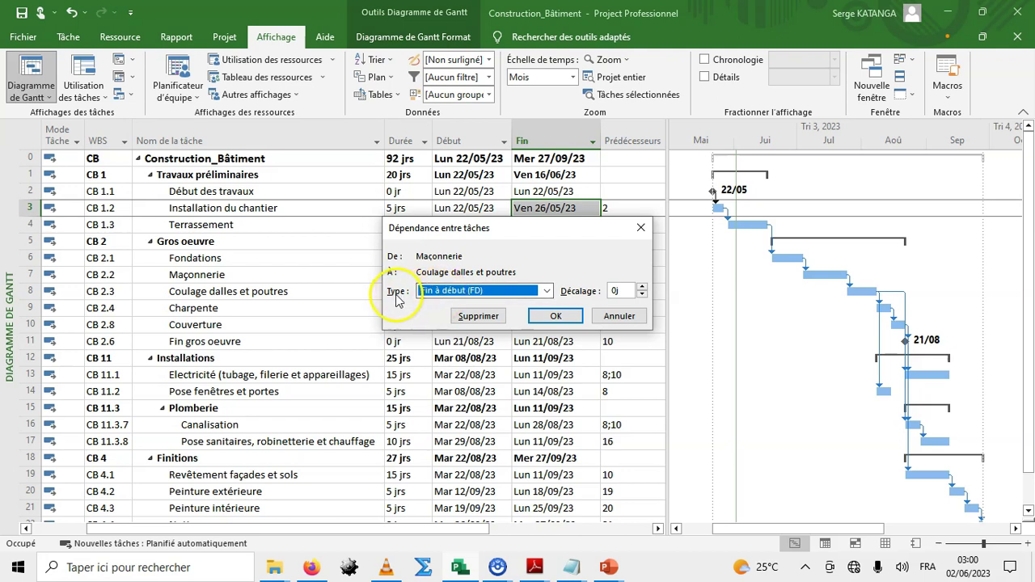
pyautogui.click(554, 293)
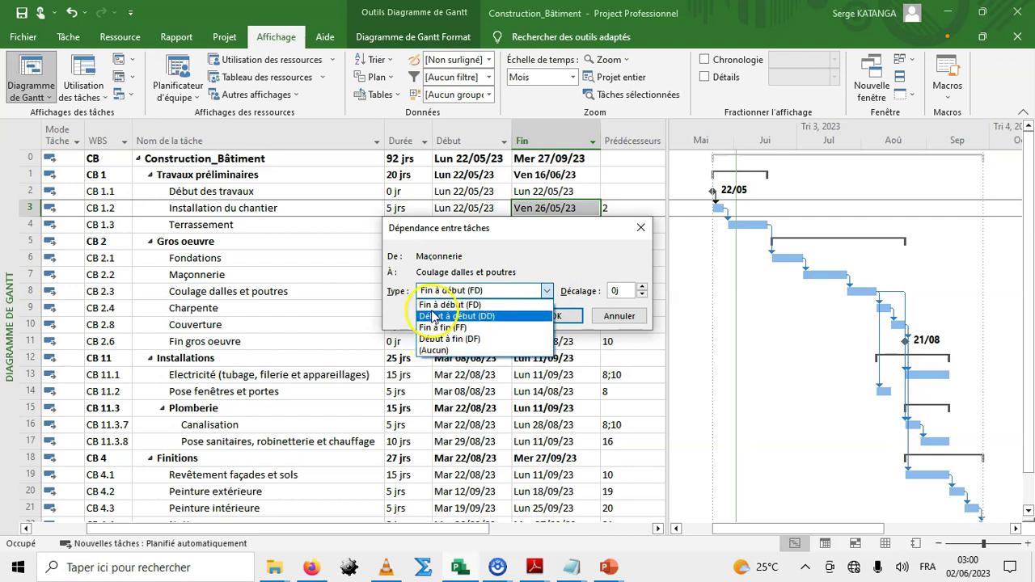
pyautogui.click(641, 231)
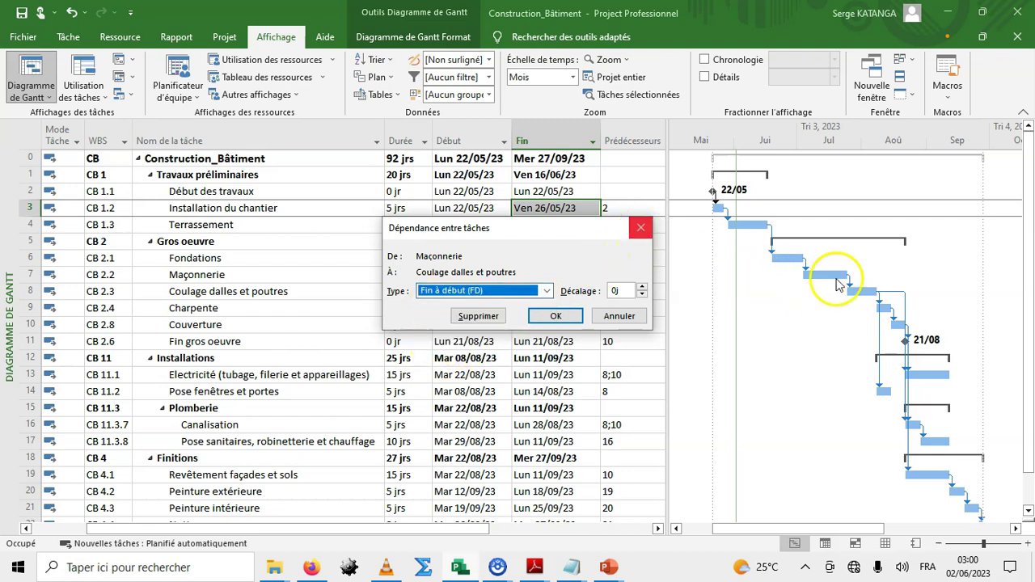
# Step: Close the task dependency dialog and try to unlink Début des travaux, Installation du chantier and Terrassement
pyautogui.click(640, 229)
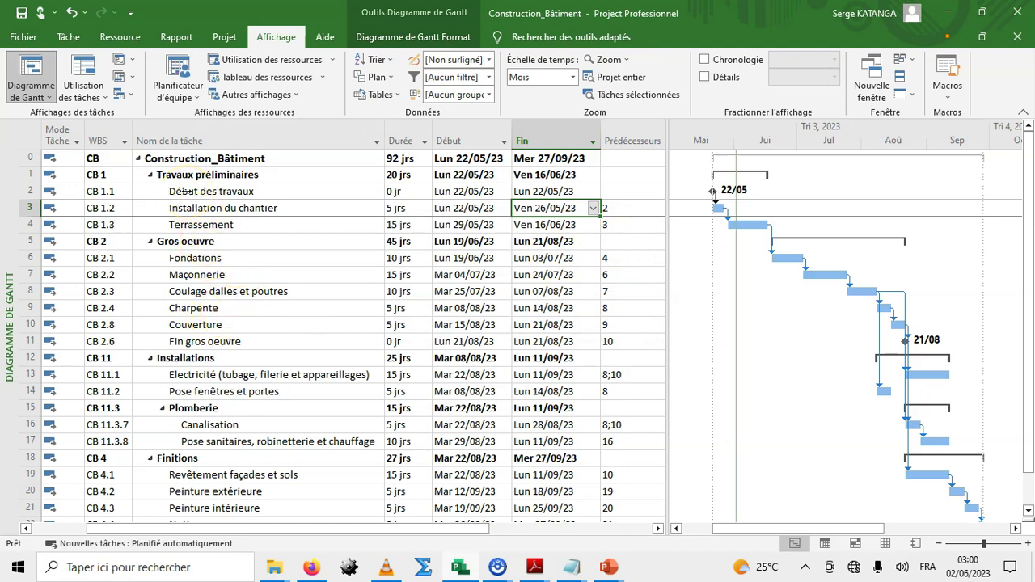
pyautogui.moveTo(184, 191); pyautogui.dragTo(186, 227)
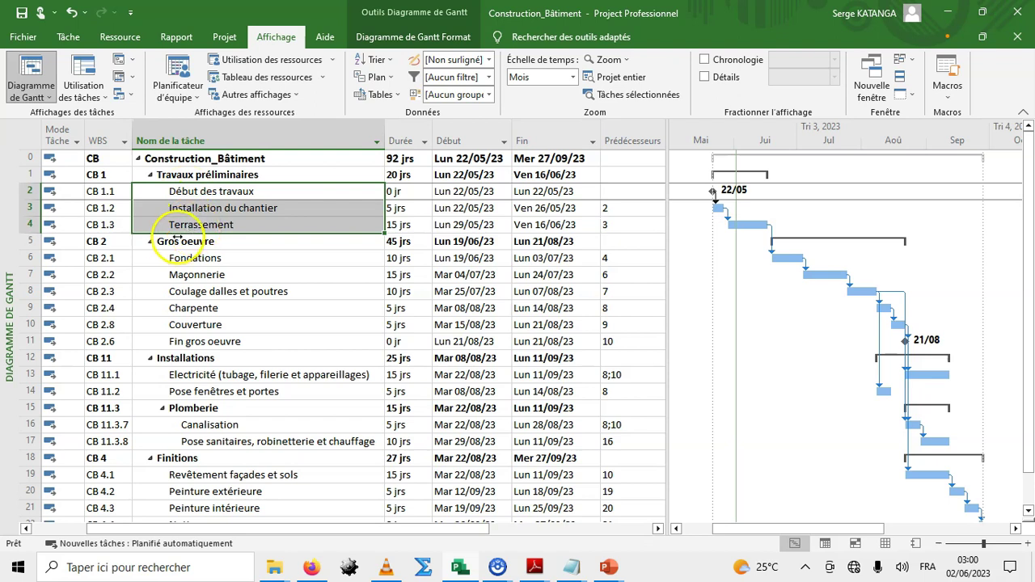
pyautogui.click(68, 37)
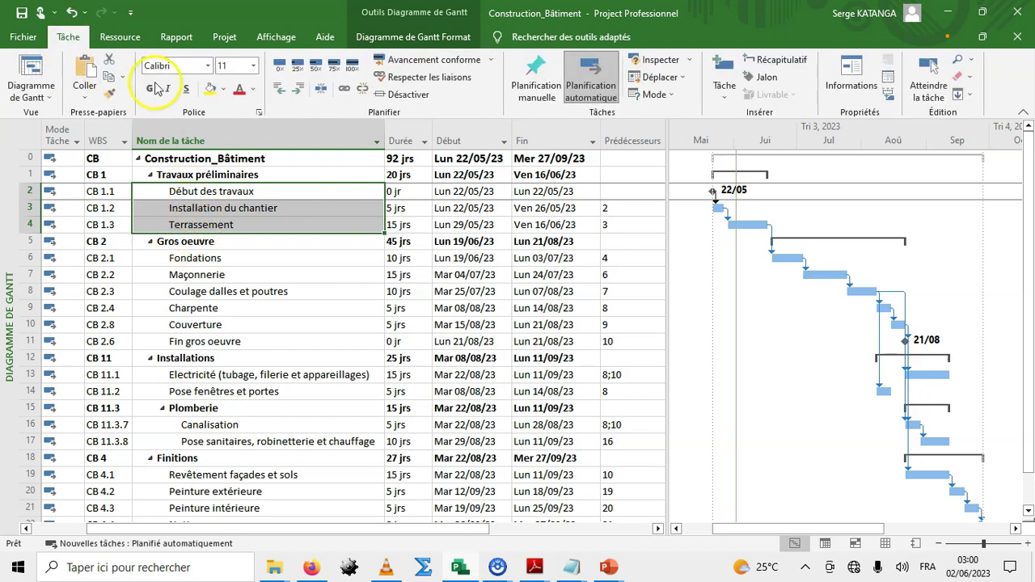
pyautogui.click(363, 93)
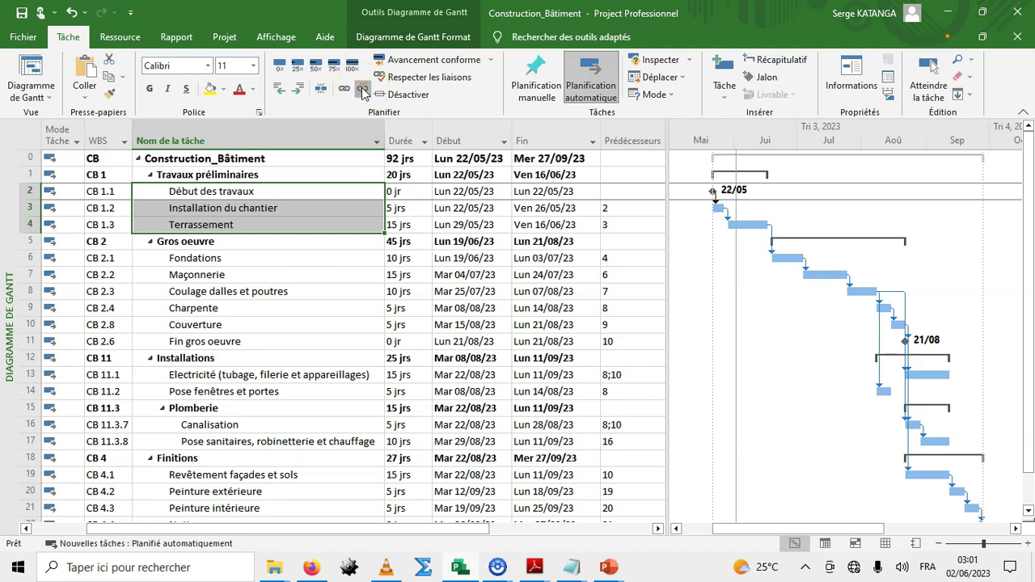
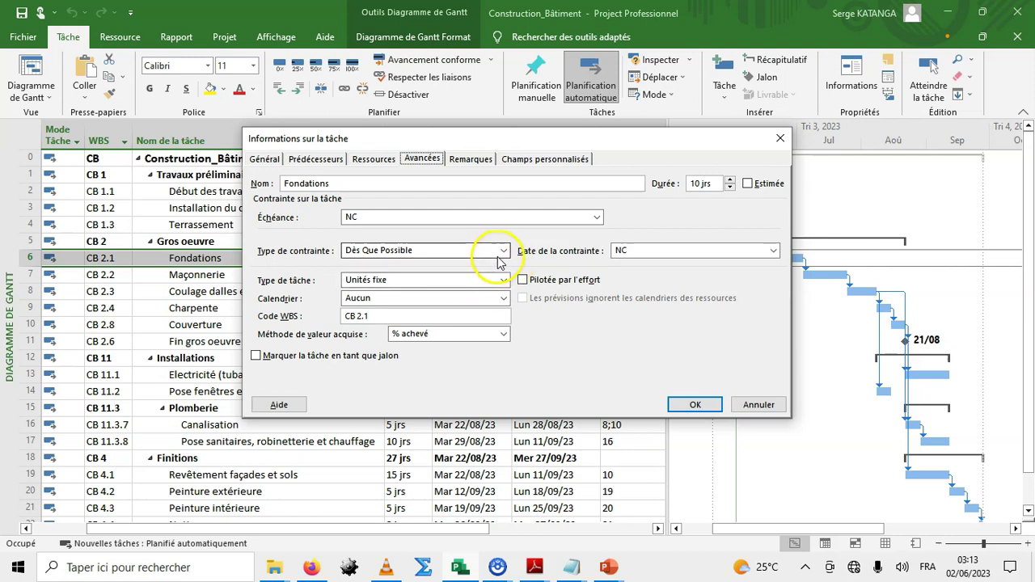
# Step: Set the Fondations task's constraint type to Doit Commencer Le with the constraint date 19/06/2023 and apply it
pyautogui.click(504, 252)
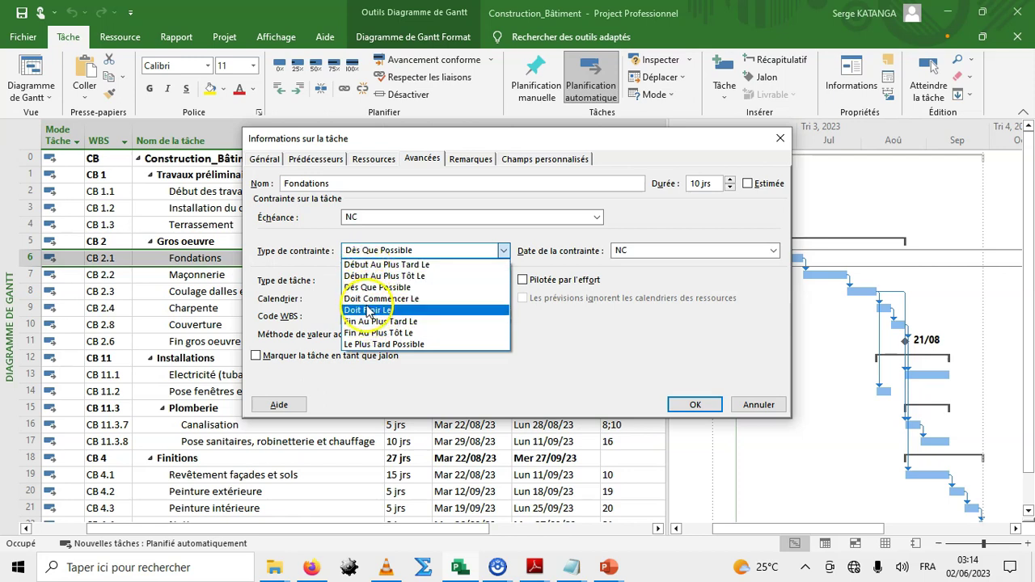
pyautogui.click(365, 301)
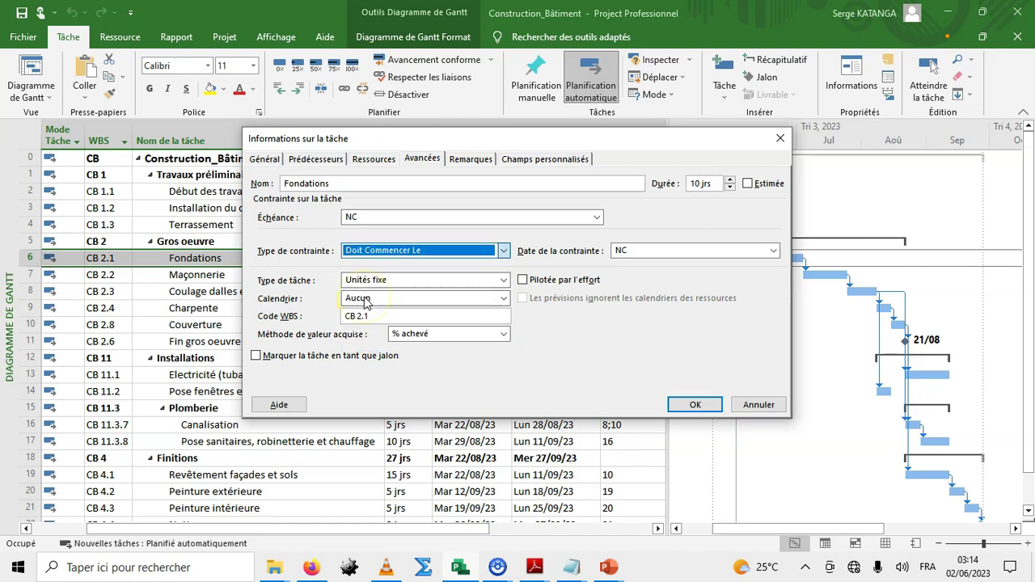
pyautogui.moveTo(505, 144); pyautogui.dragTo(466, 302)
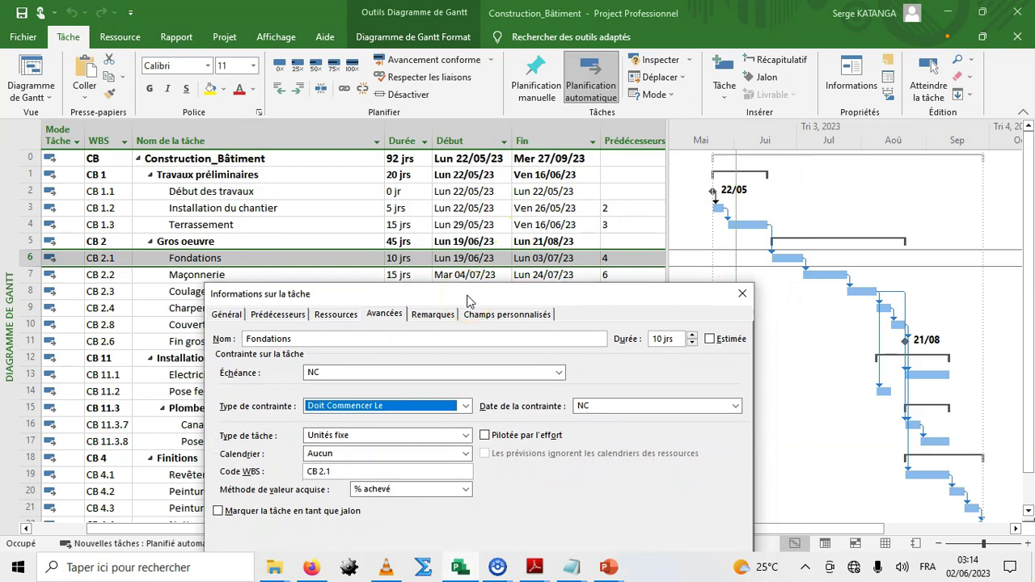
pyautogui.moveTo(466, 302); pyautogui.dragTo(461, 319)
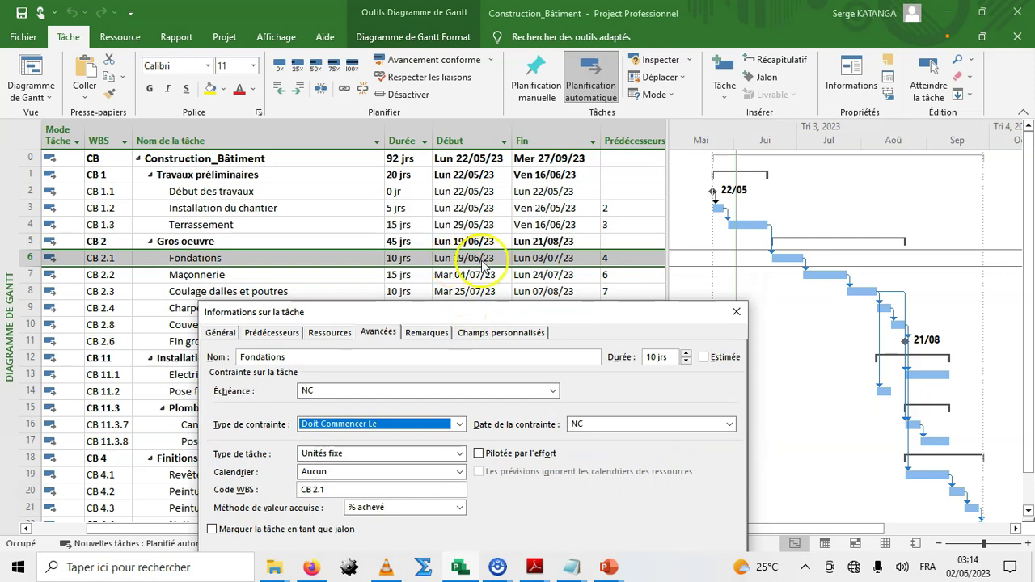
pyautogui.moveTo(461, 317); pyautogui.dragTo(463, 297)
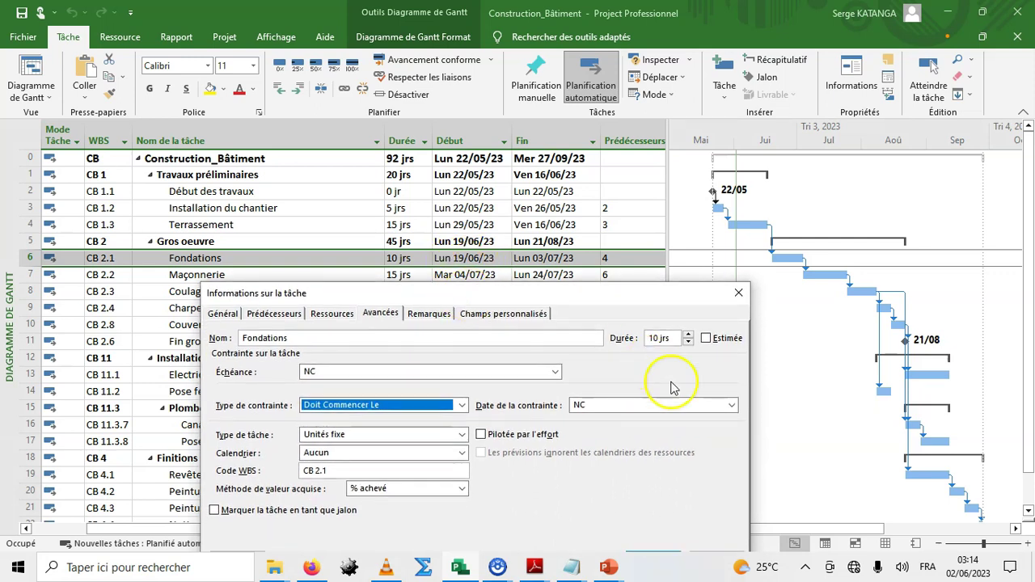
pyautogui.click(732, 405)
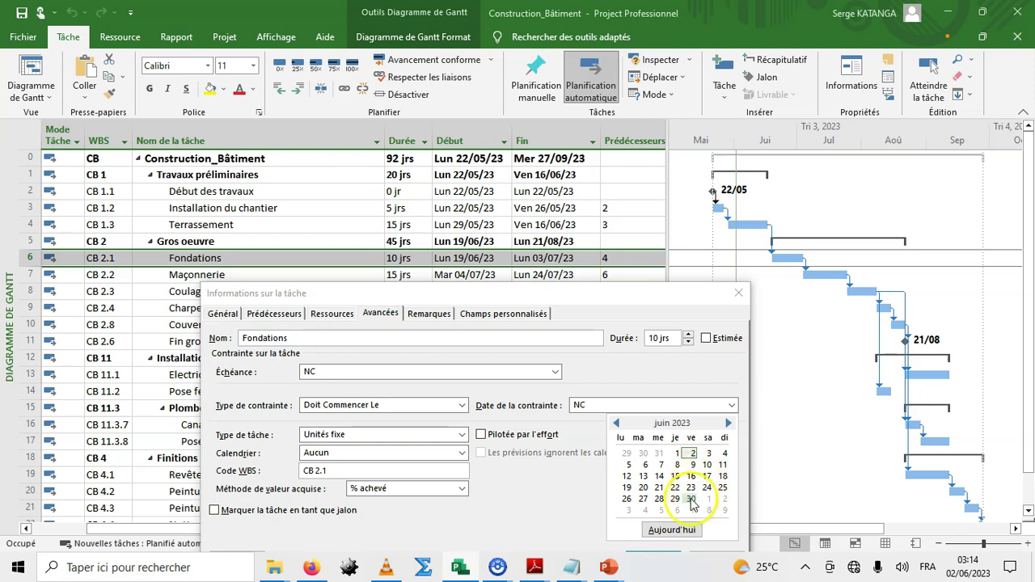
pyautogui.click(627, 488)
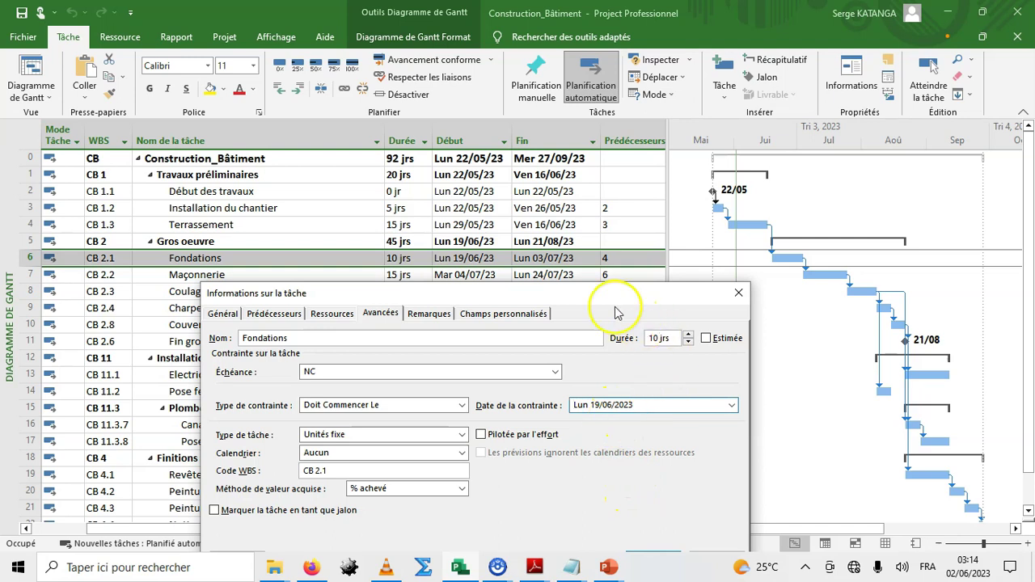
pyautogui.moveTo(588, 297); pyautogui.dragTo(611, 171)
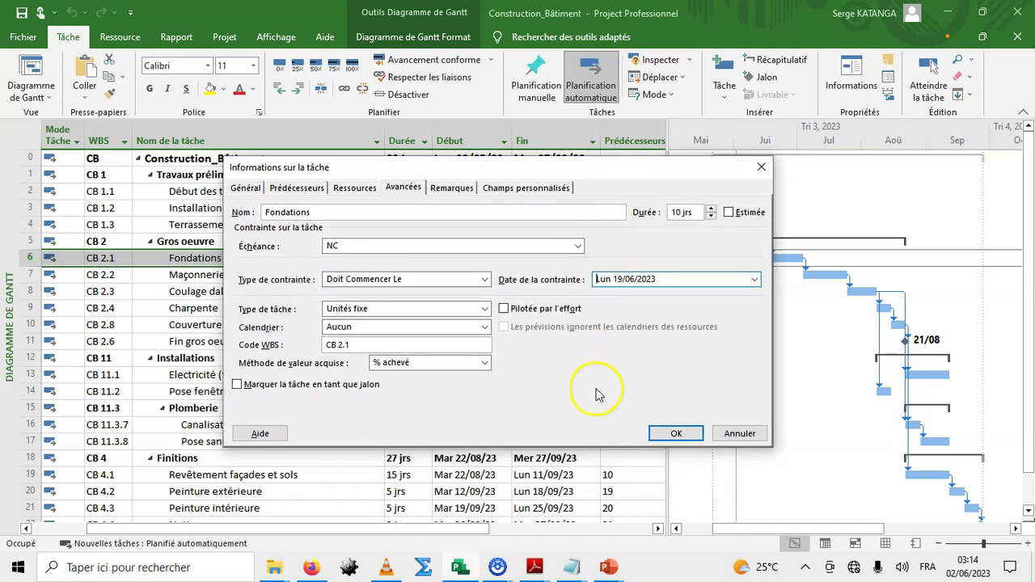
pyautogui.click(674, 435)
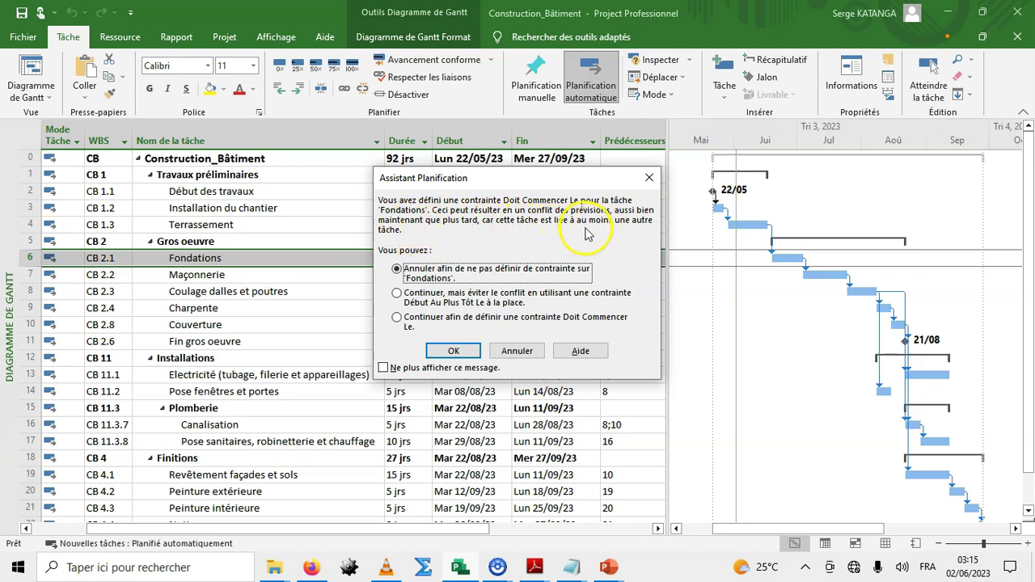
# Step: Choose to continue and define the Doit Commencer Le constraint on Fondations in the planning assistant
pyautogui.moveTo(511, 181); pyautogui.dragTo(520, 195)
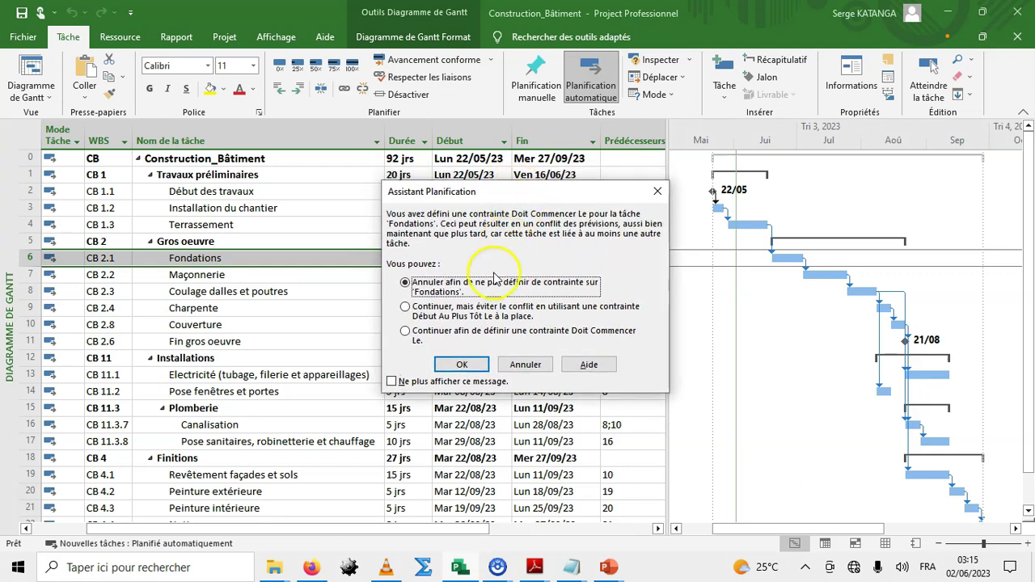
pyautogui.click(406, 331)
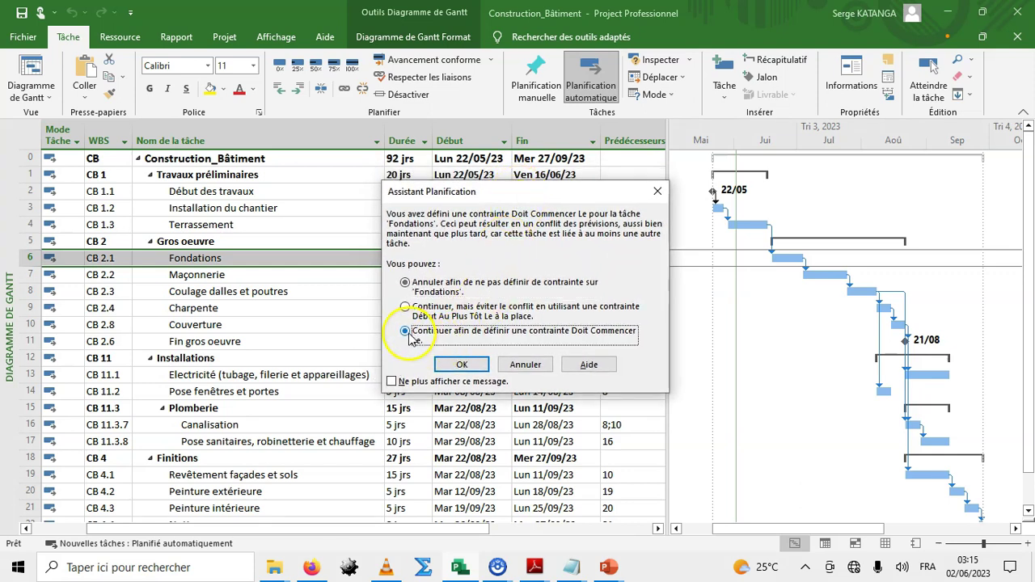
pyautogui.moveTo(514, 196); pyautogui.dragTo(515, 216)
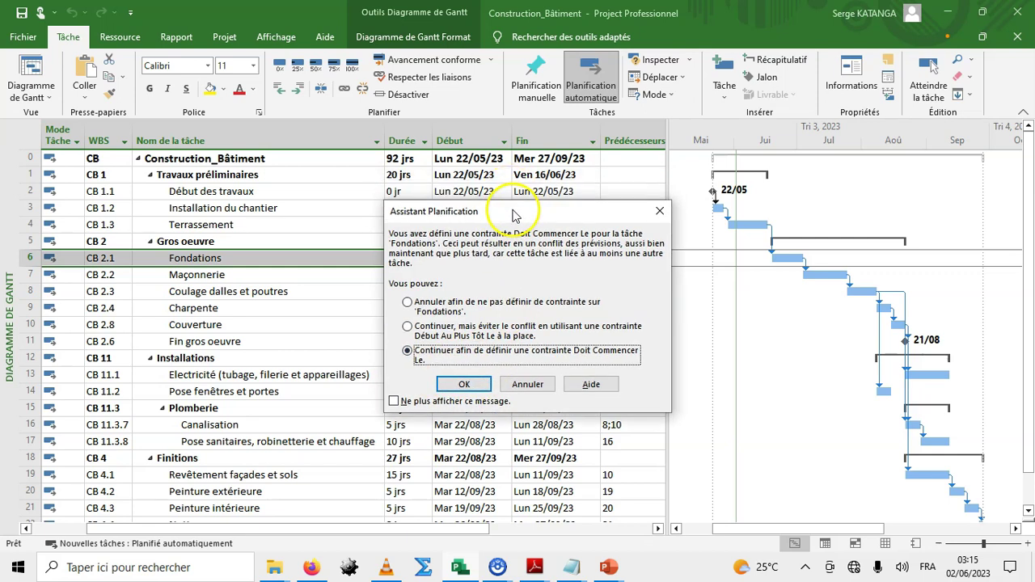
pyautogui.click(465, 384)
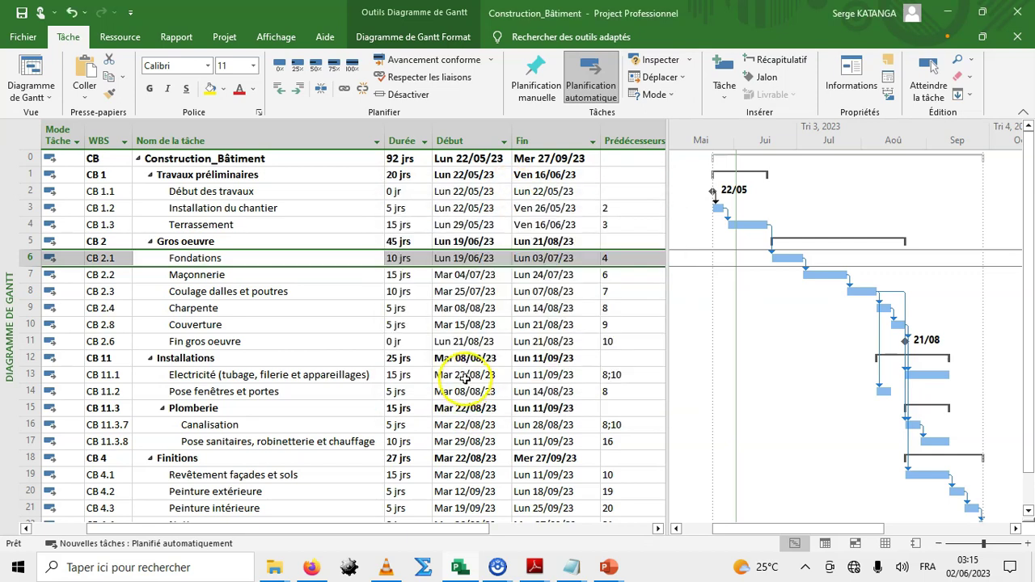
# Step: Check the constraint type and date in the advanced task information of Fondations, then close it
pyautogui.click(407, 292)
pyautogui.click(427, 261)
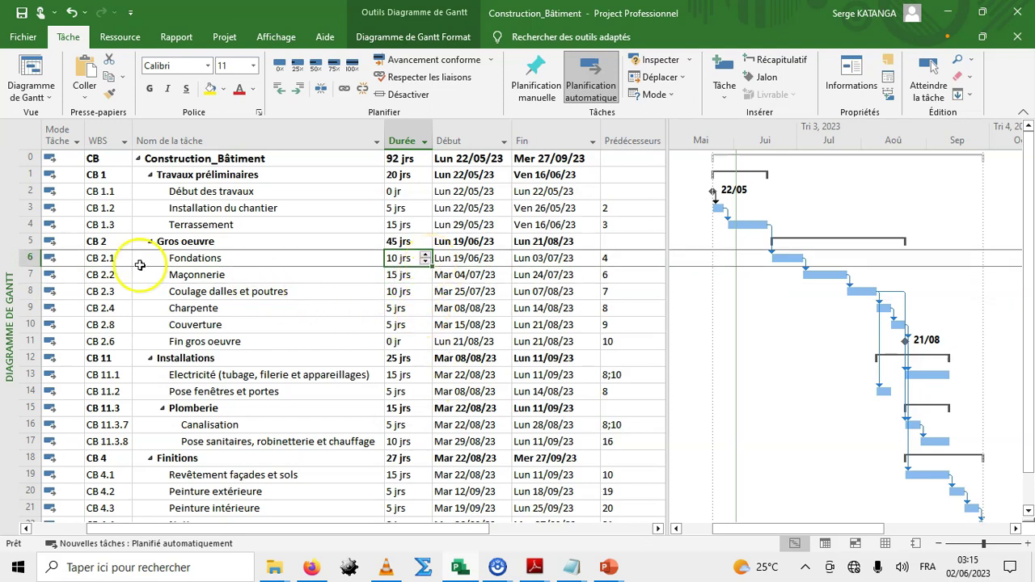
pyautogui.click(186, 257)
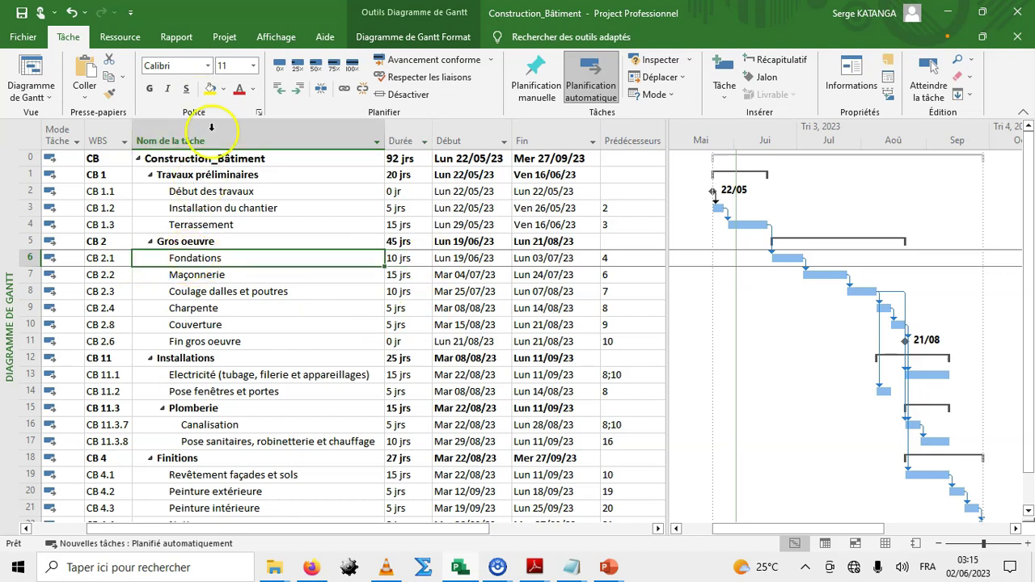
pyautogui.click(837, 87)
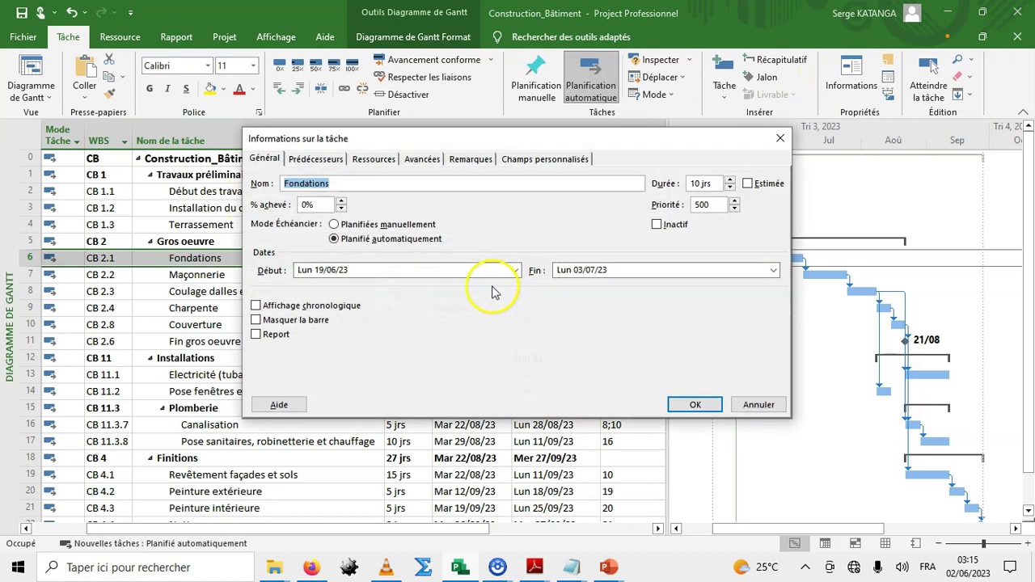
pyautogui.click(440, 163)
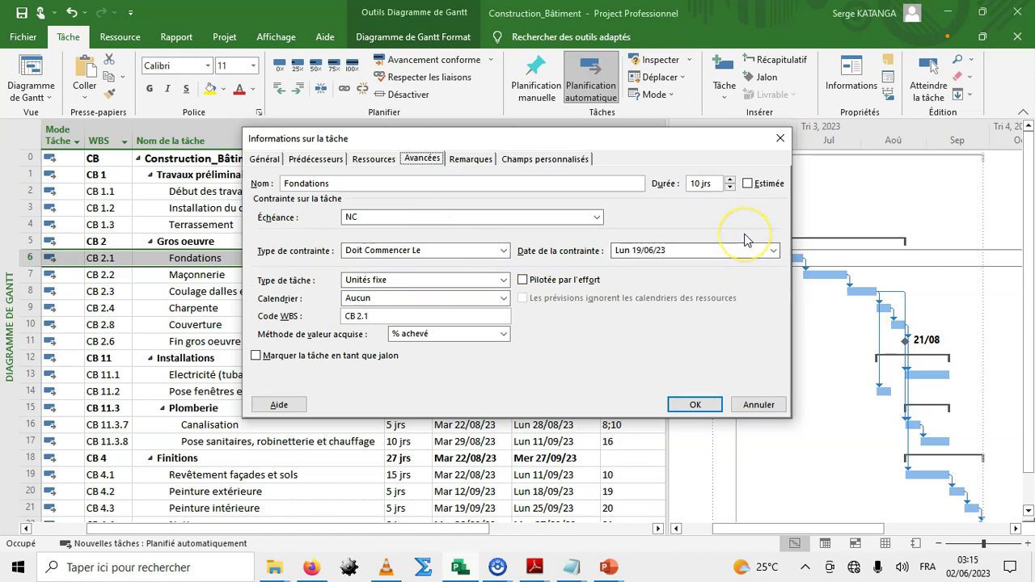
pyautogui.press('Return')
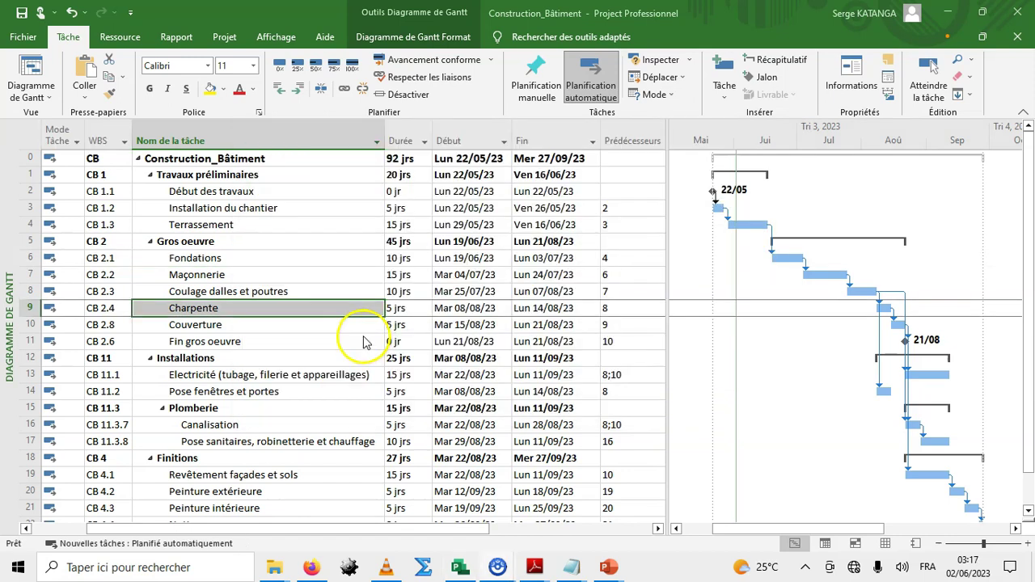
# Step: Restore the Fondations task's constraint type to Dès Que Possible and its constraint date to NC
pyautogui.click(364, 325)
pyautogui.click(360, 309)
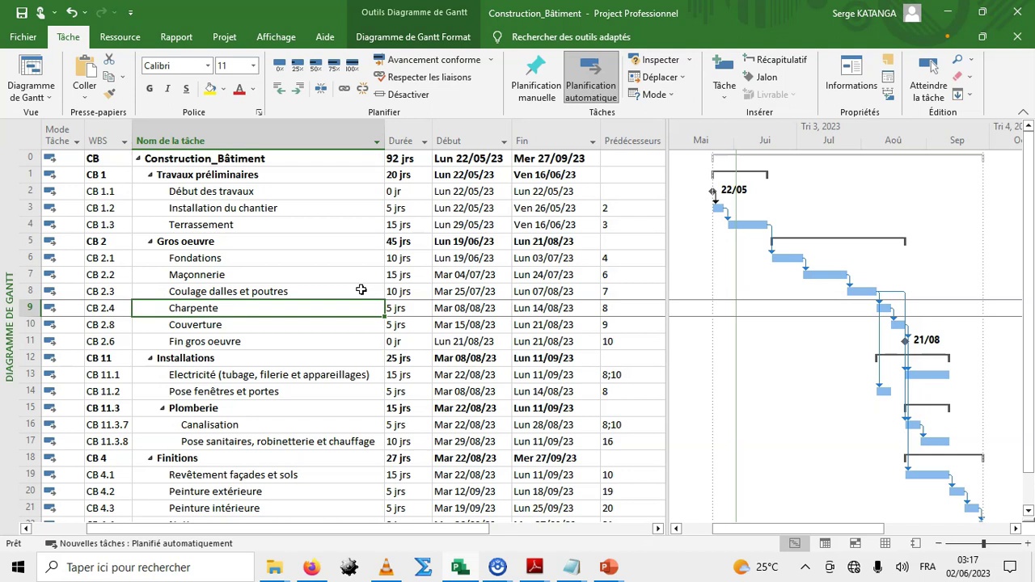
pyautogui.click(340, 258)
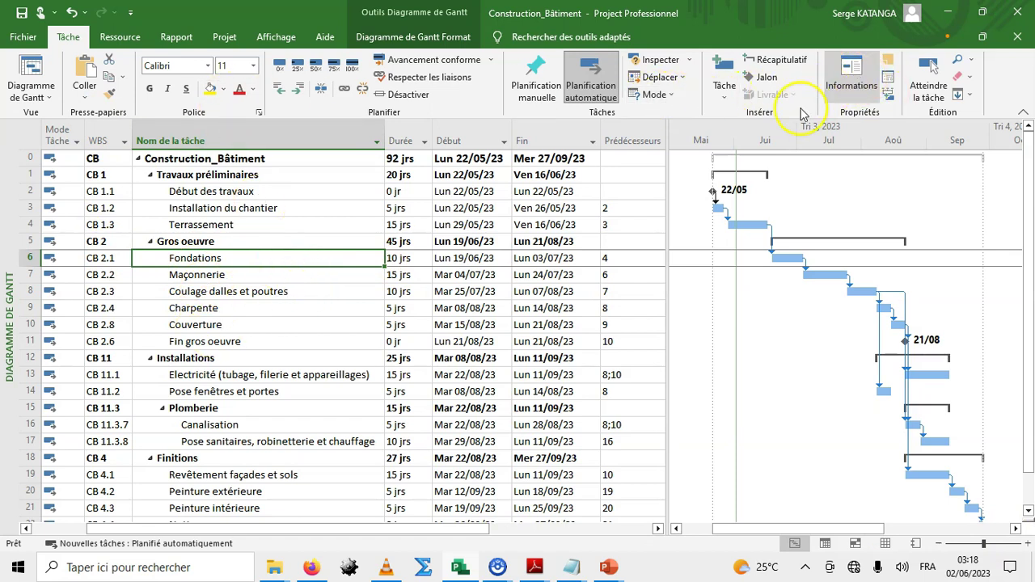
pyautogui.click(852, 81)
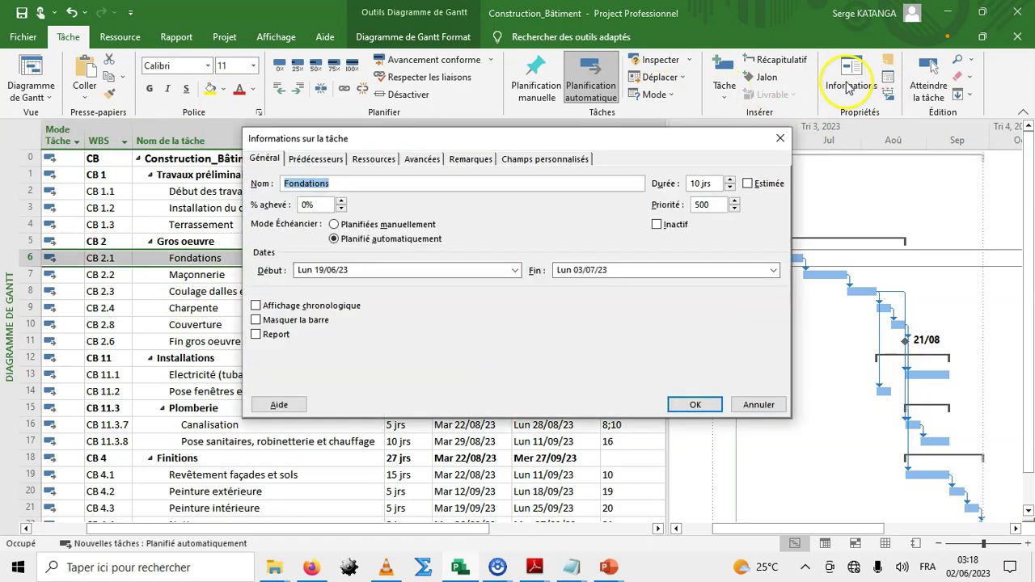
pyautogui.click(411, 159)
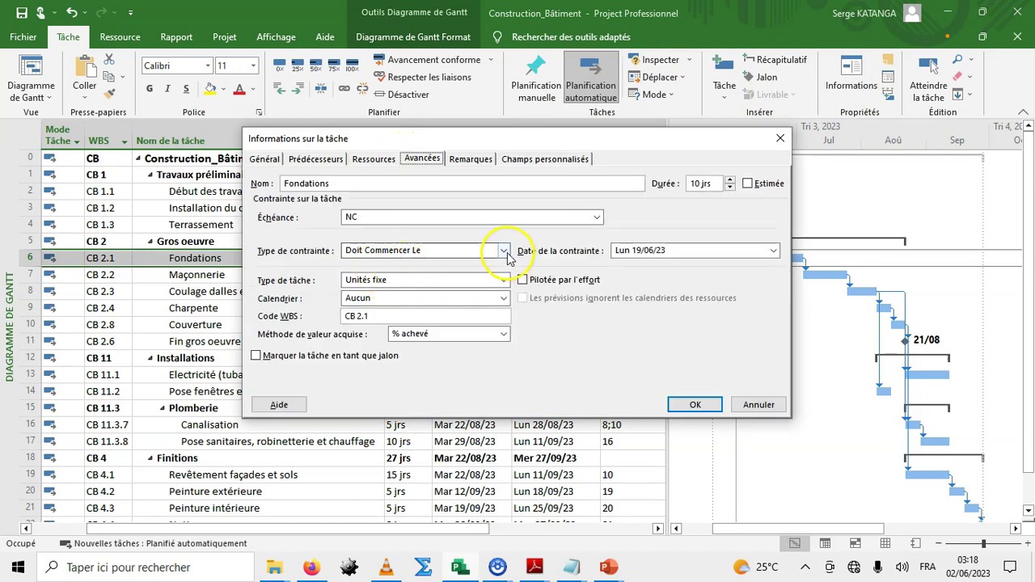
pyautogui.click(503, 250)
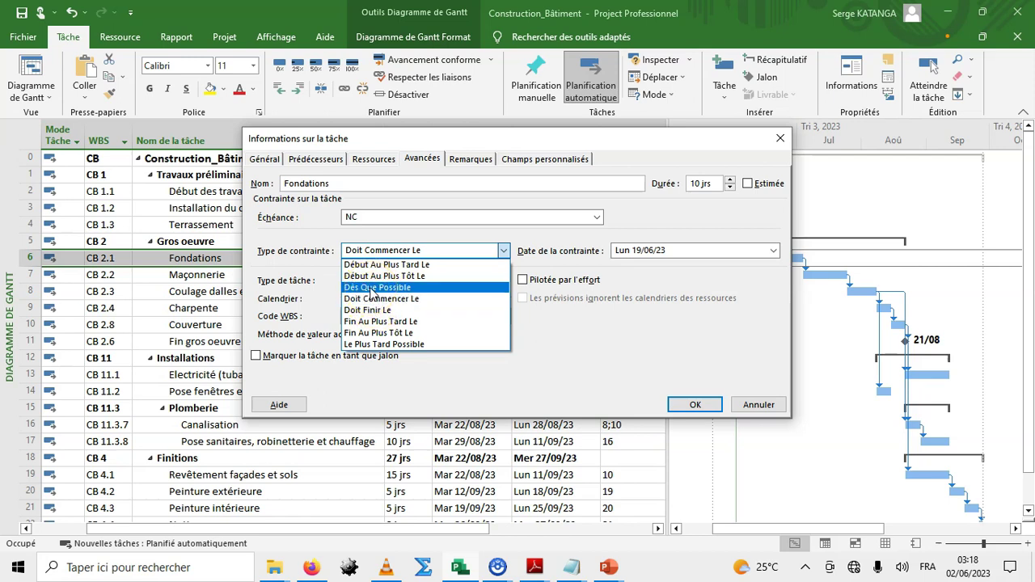
pyautogui.click(371, 288)
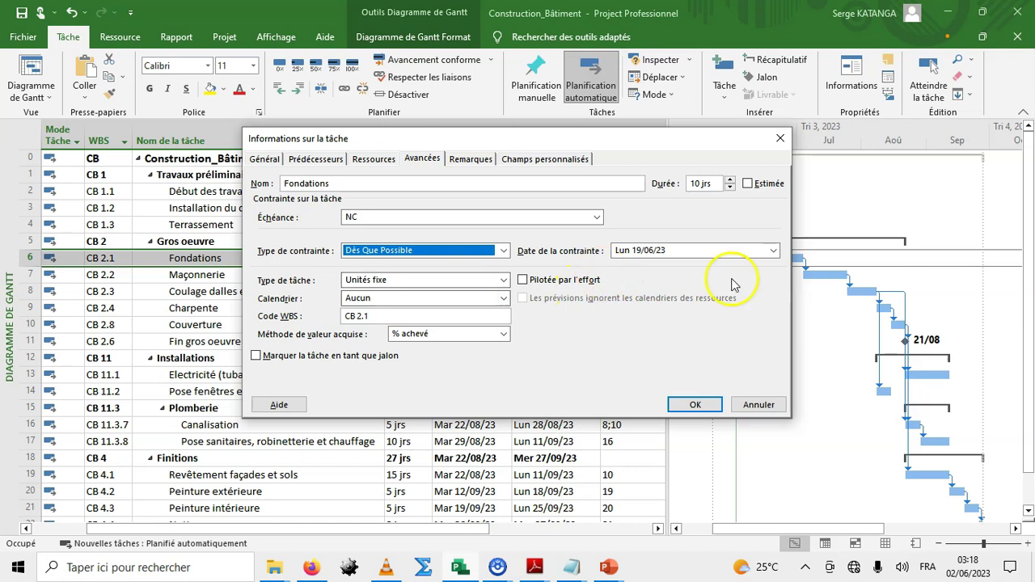
pyautogui.click(774, 253)
pyautogui.click(774, 253)
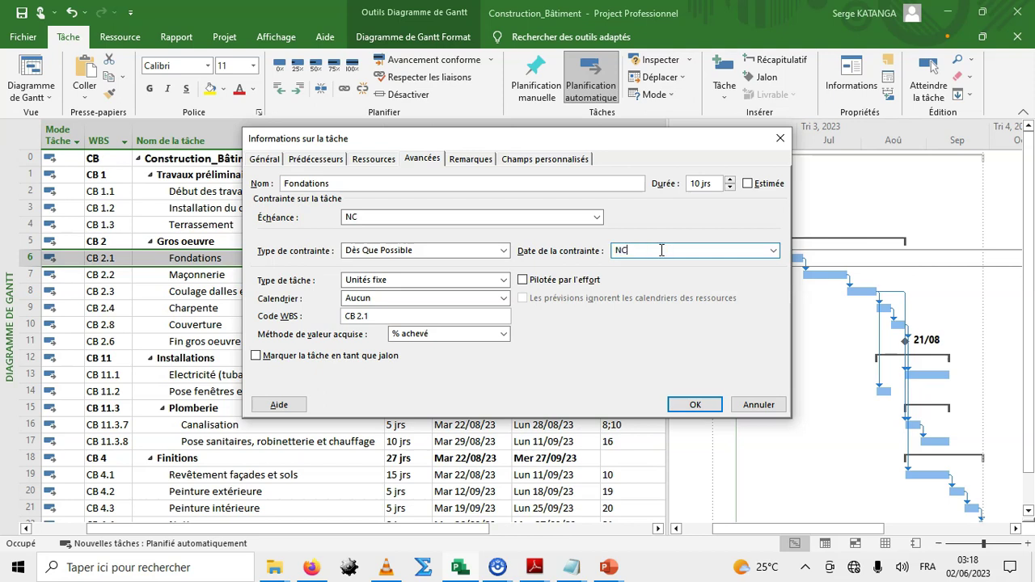
pyautogui.doubleClick(633, 252)
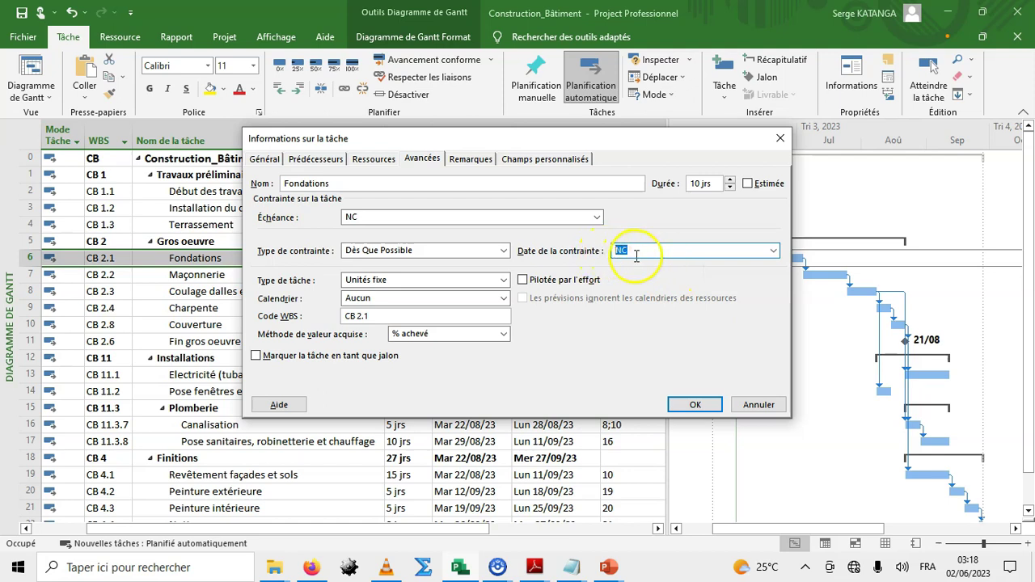
pyautogui.click(695, 406)
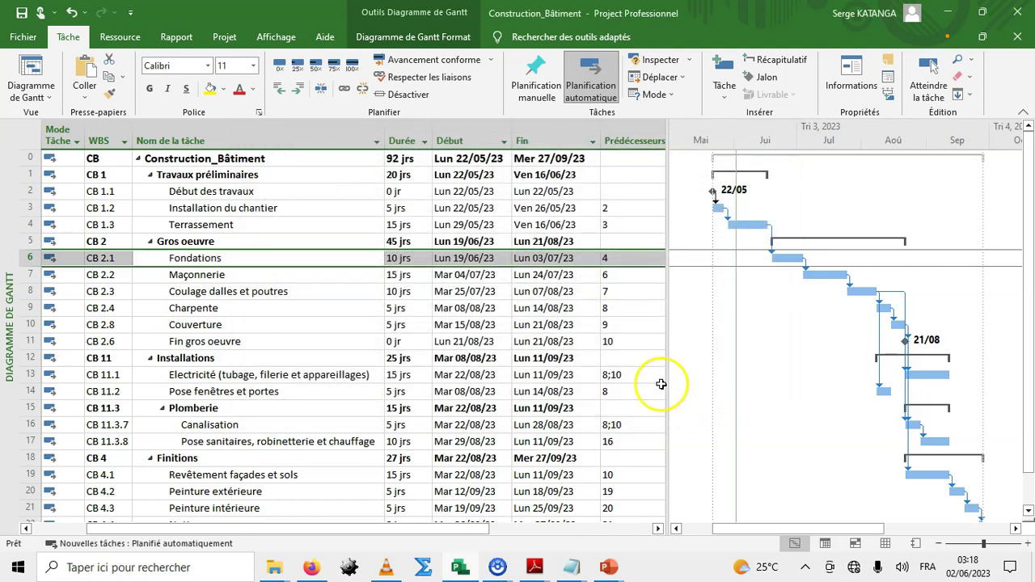
# Step: Reopen the advanced task information of Fondations to verify its constraint type and date
pyautogui.click(348, 323)
pyautogui.click(248, 258)
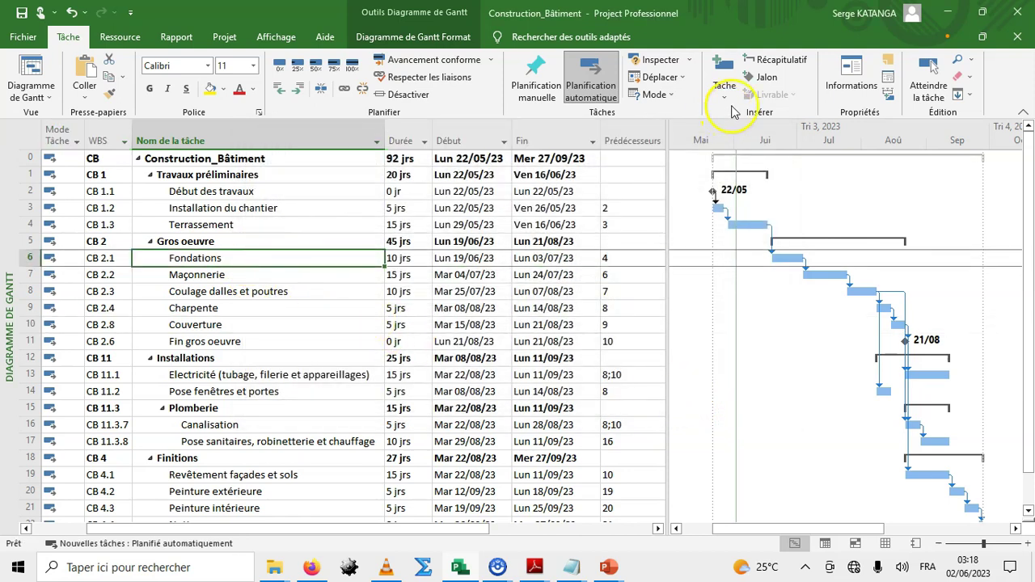
pyautogui.click(851, 77)
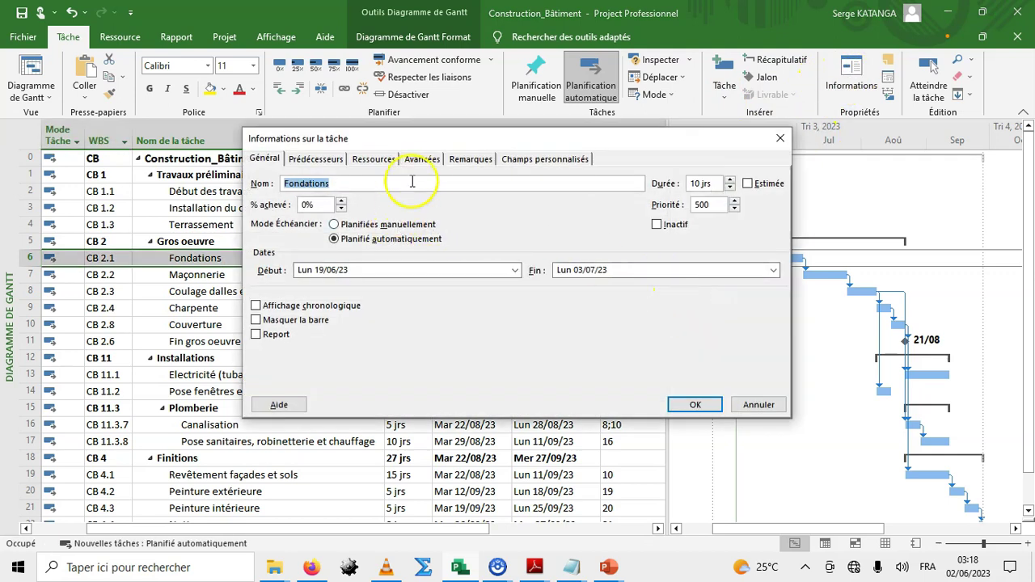
pyautogui.click(422, 159)
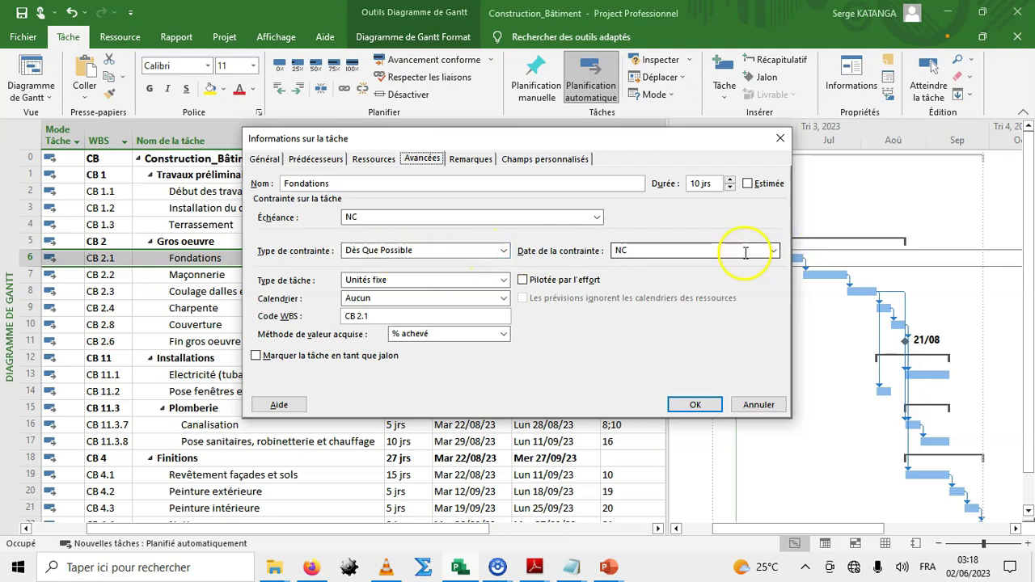
# Step: Close the task information of Fondations and examine the start date of Début des travaux
pyautogui.click(695, 405)
pyautogui.click(193, 308)
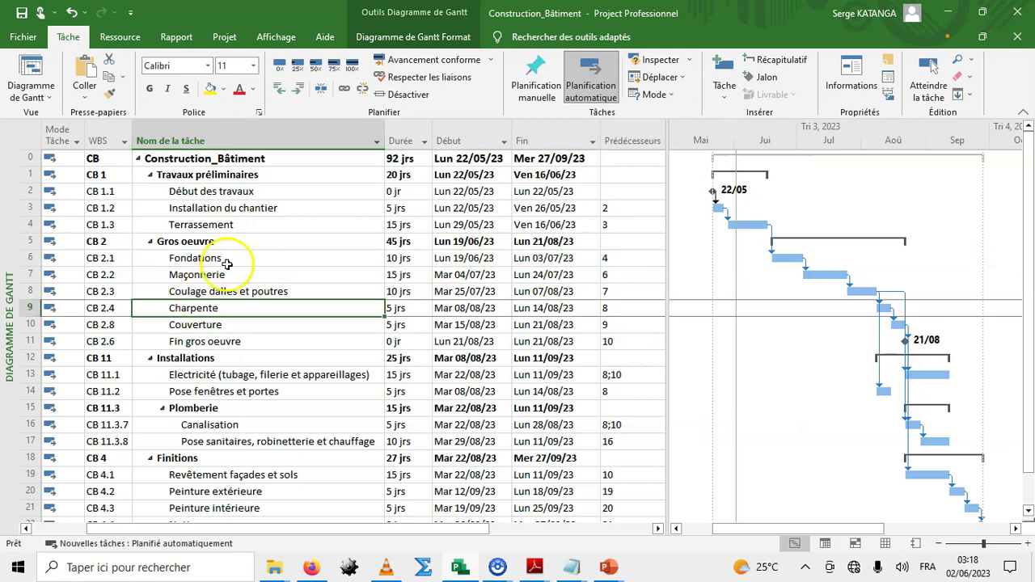
pyautogui.click(203, 192)
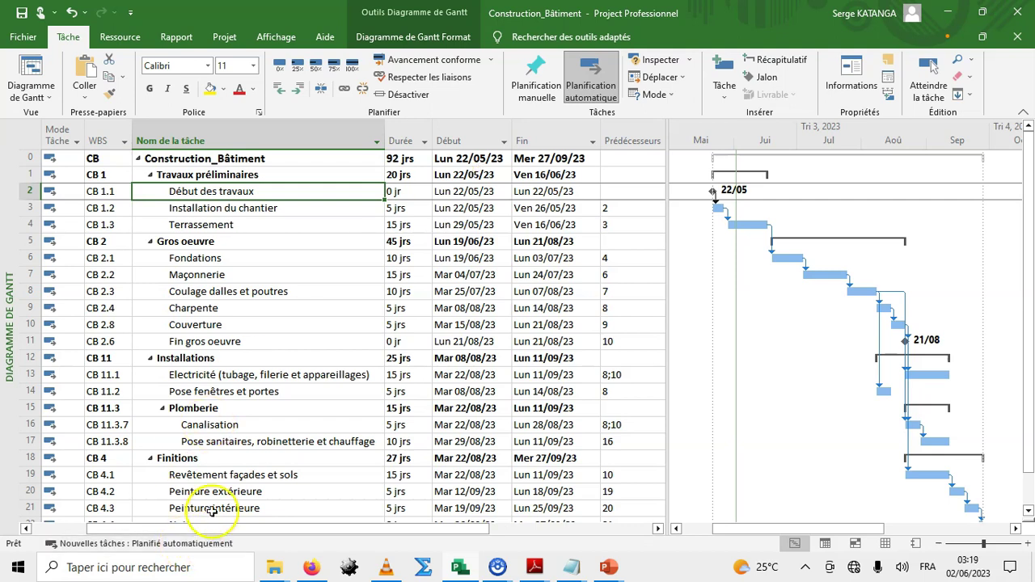
pyautogui.click(467, 191)
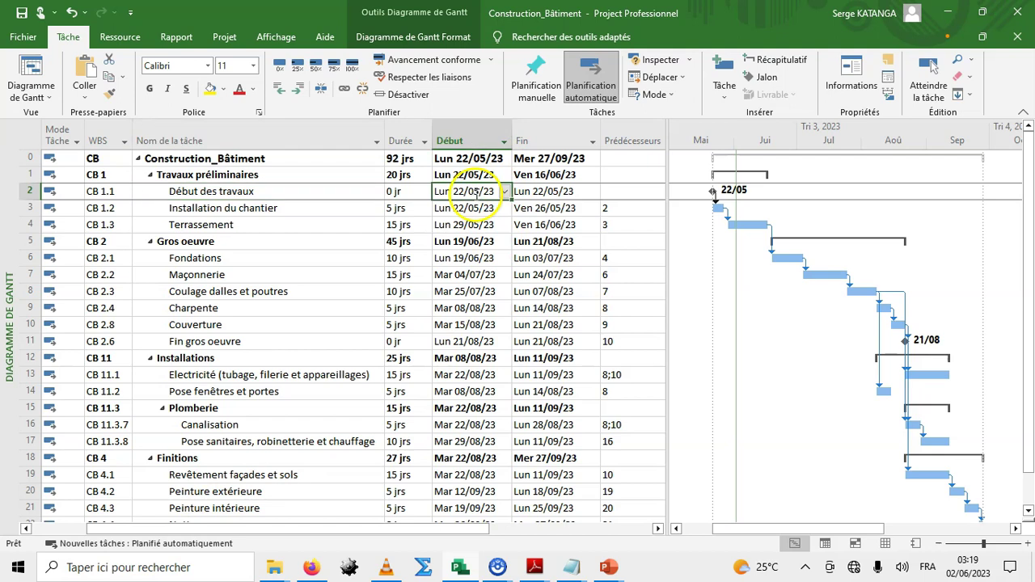
# Step: Set the start date of Installation du chantier to 23/05/23, choosing to move the task and remove its link to Début des travaux
pyautogui.click(457, 211)
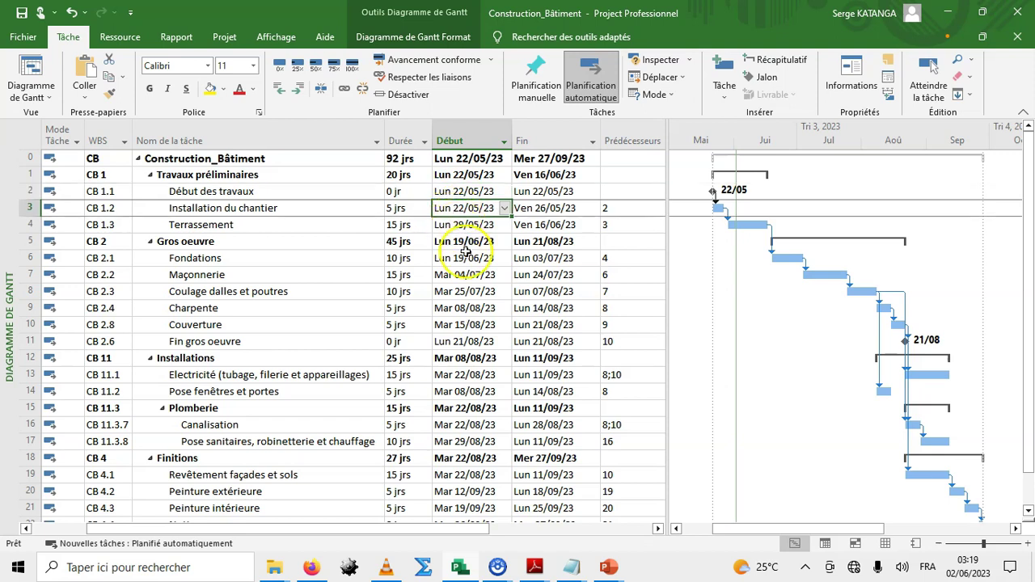
pyautogui.click(505, 209)
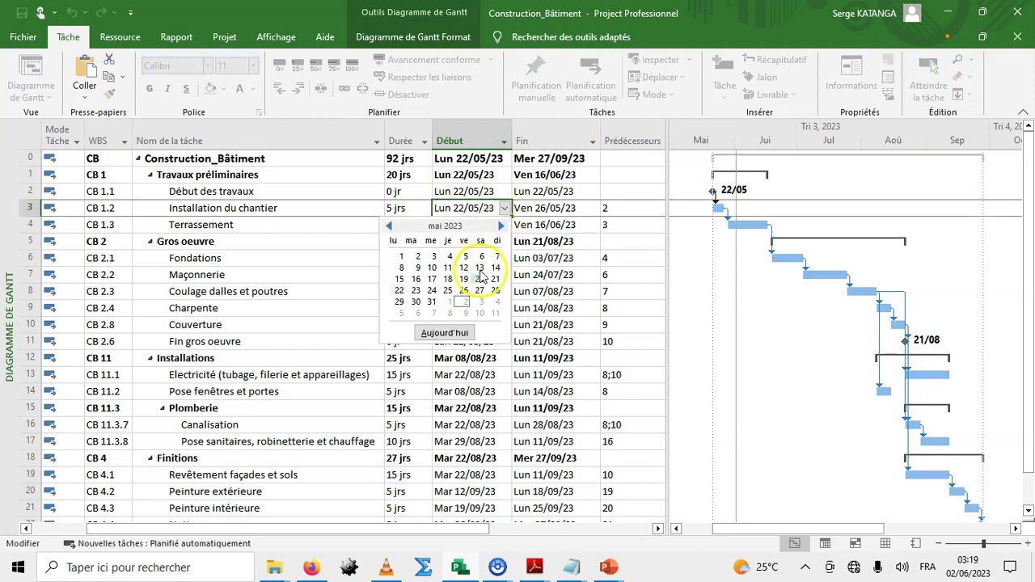
pyautogui.click(415, 292)
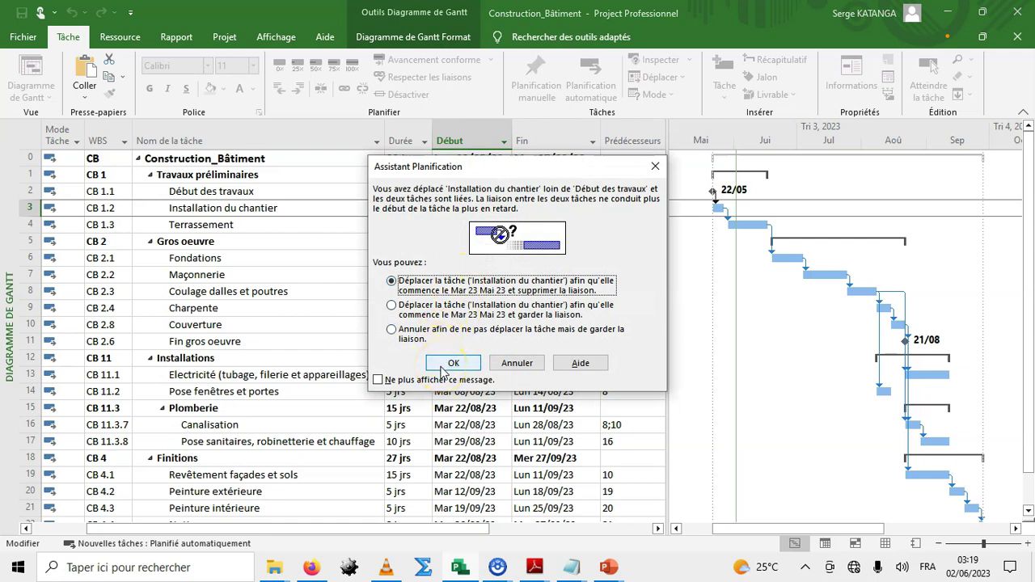
pyautogui.click(444, 372)
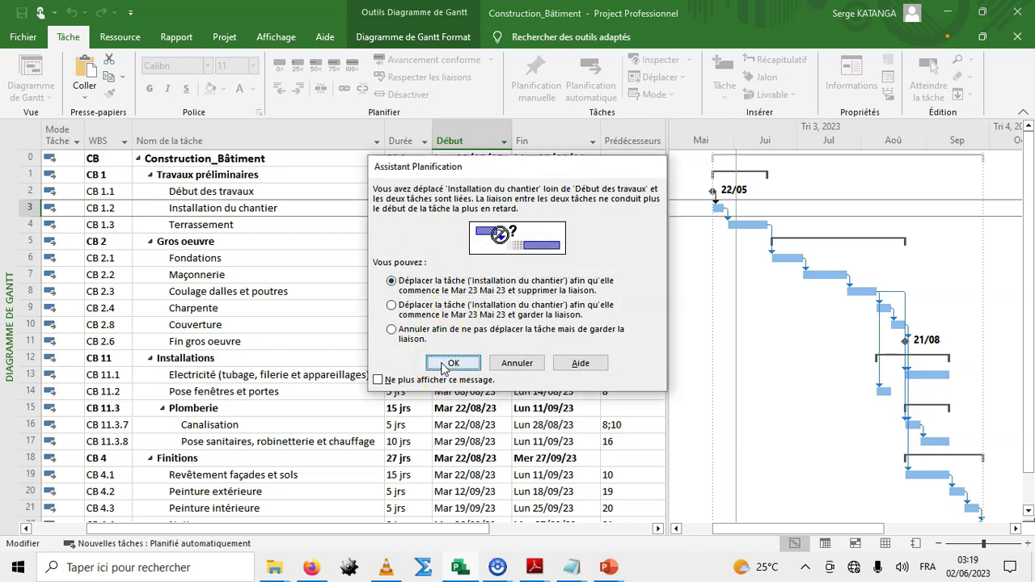
pyautogui.click(363, 274)
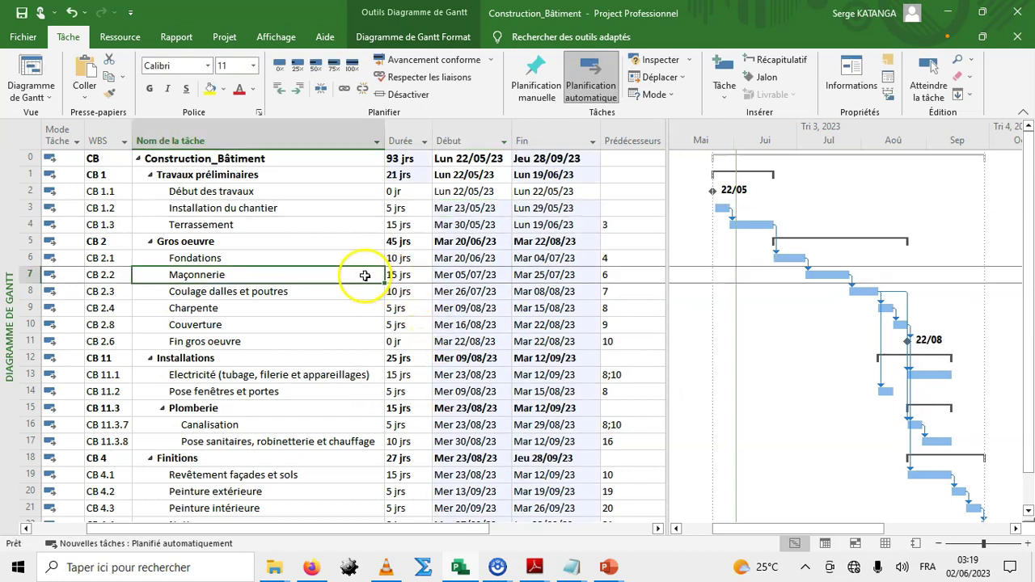
# Step: Check the constraint type and date in the advanced task information of Installation du chantier, then close it
pyautogui.click(215, 210)
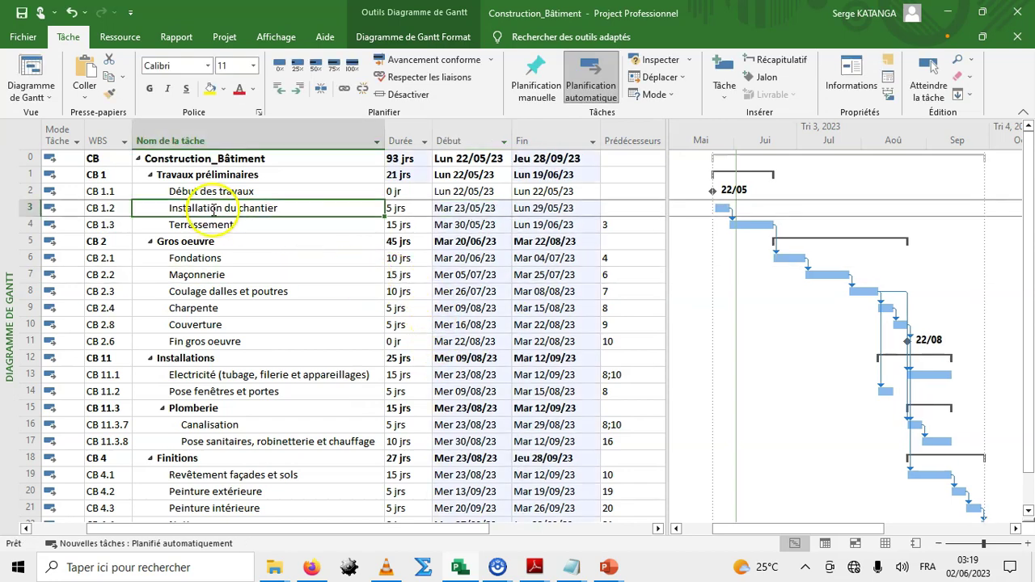
pyautogui.doubleClick(260, 211)
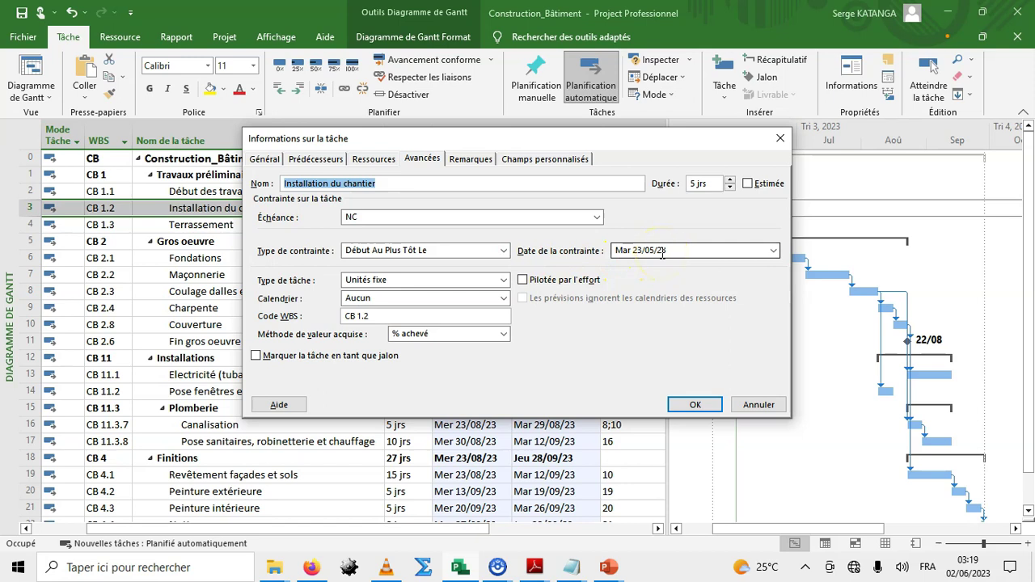
pyautogui.click(695, 404)
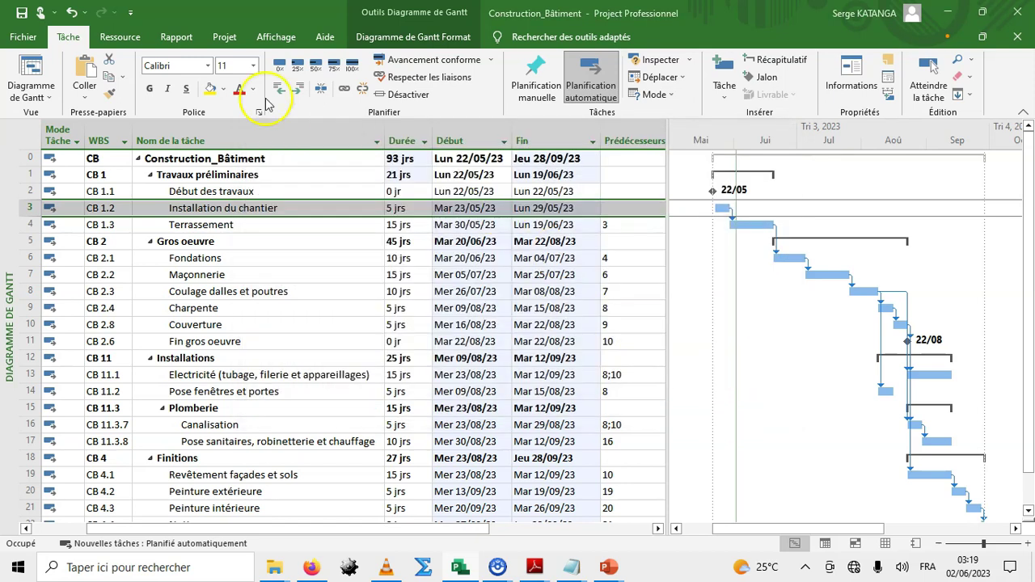
pyautogui.click(177, 257)
pyautogui.click(174, 208)
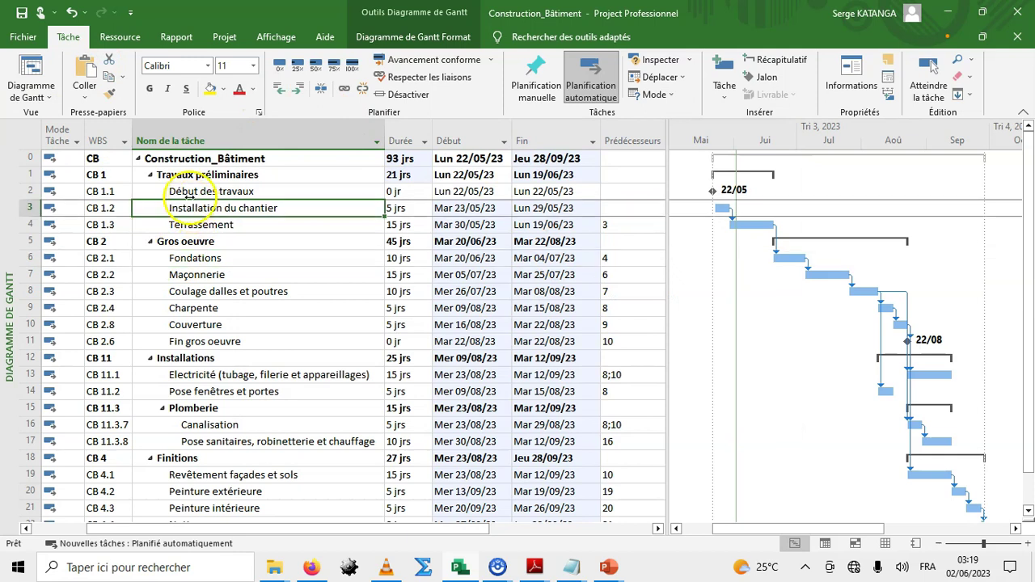
# Step: Undo the start date change on Installation du chantier and reselect the task
pyautogui.click(71, 13)
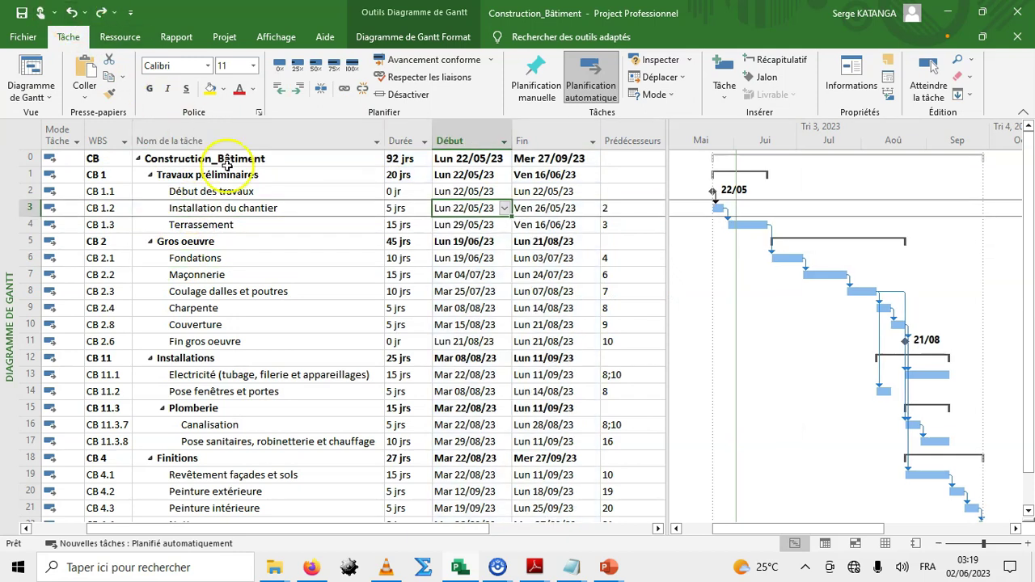
pyautogui.click(323, 268)
pyautogui.click(270, 208)
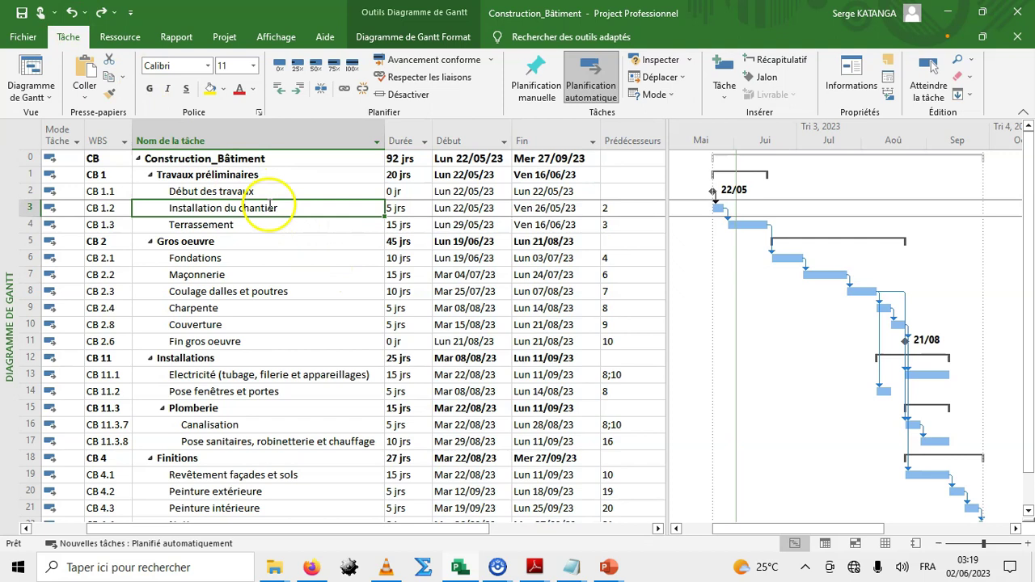
# Step: Set the finish date of Installation du chantier to 29/05/23
pyautogui.click(559, 209)
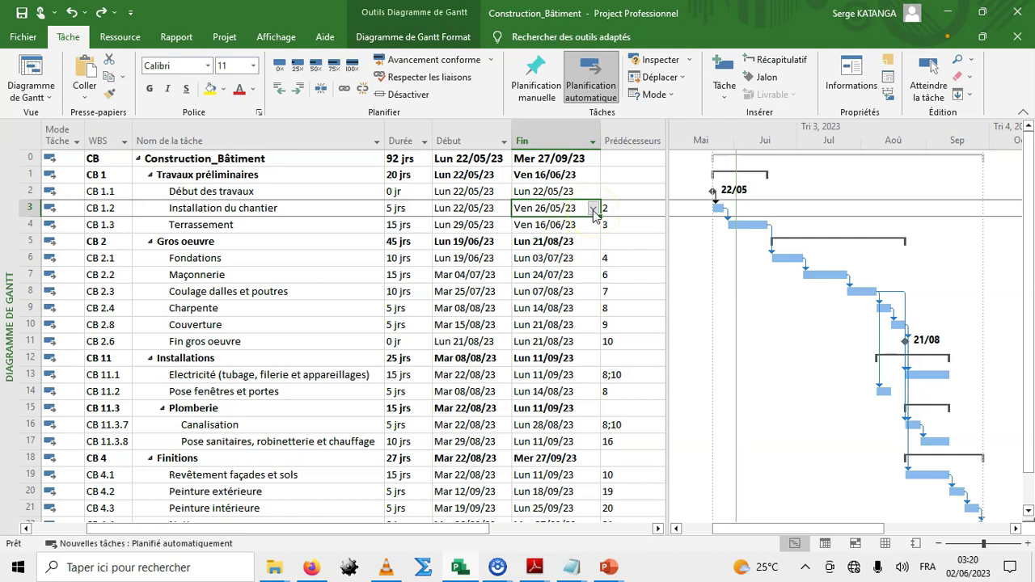
pyautogui.click(594, 210)
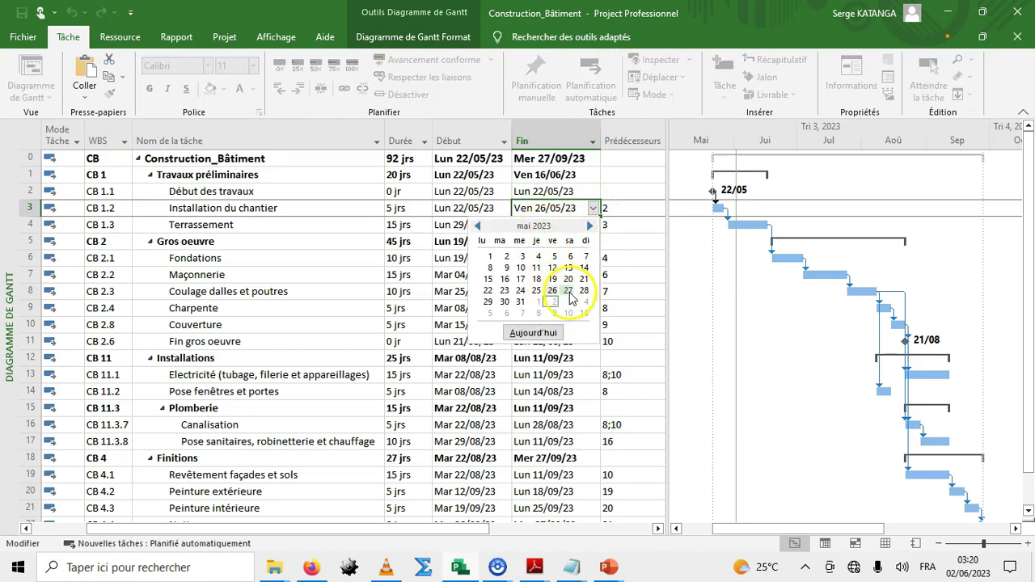
pyautogui.click(488, 302)
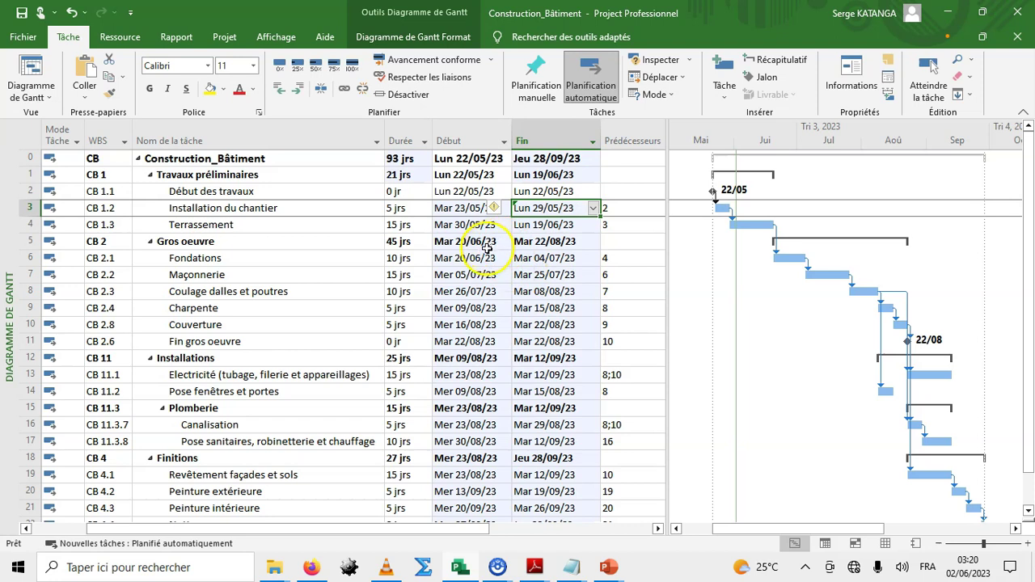
# Step: Review which constraint the new finish date put on Installation du chantier in its advanced task information, then close it
pyautogui.click(263, 209)
pyautogui.doubleClick(247, 210)
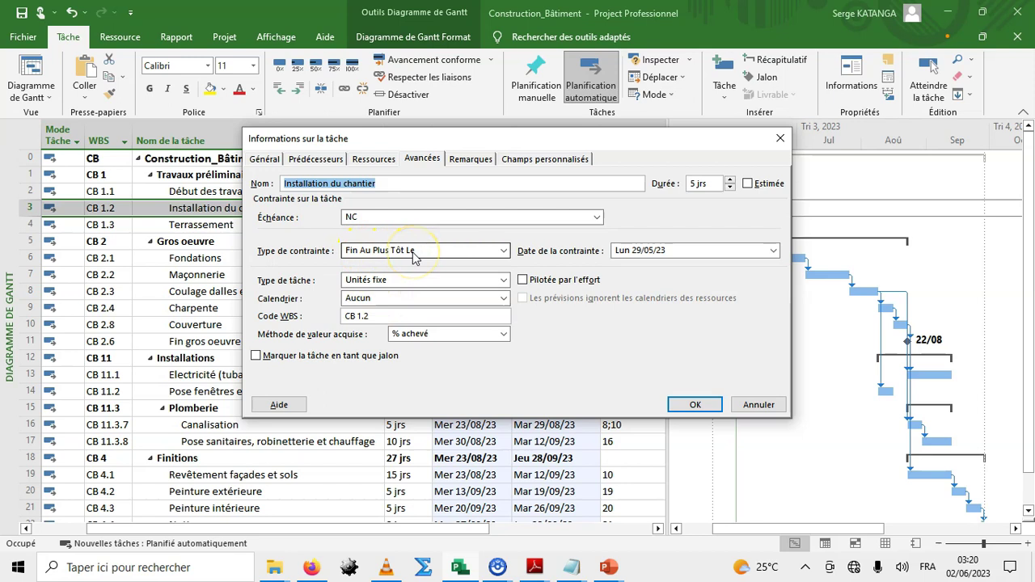
pyautogui.click(692, 402)
pyautogui.click(241, 211)
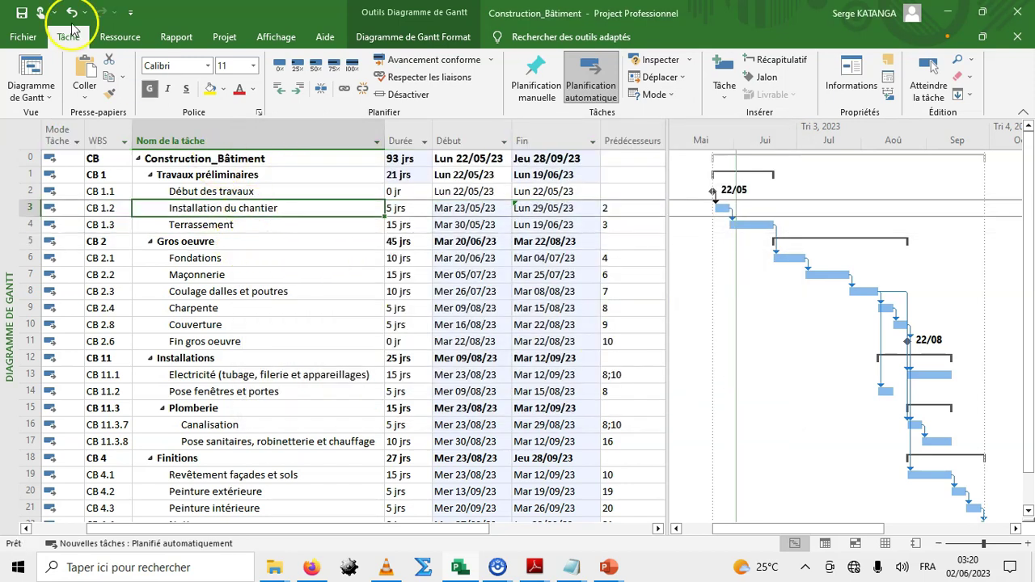
# Step: Undo the finish date change on Installation du chantier and save the project
pyautogui.click(72, 12)
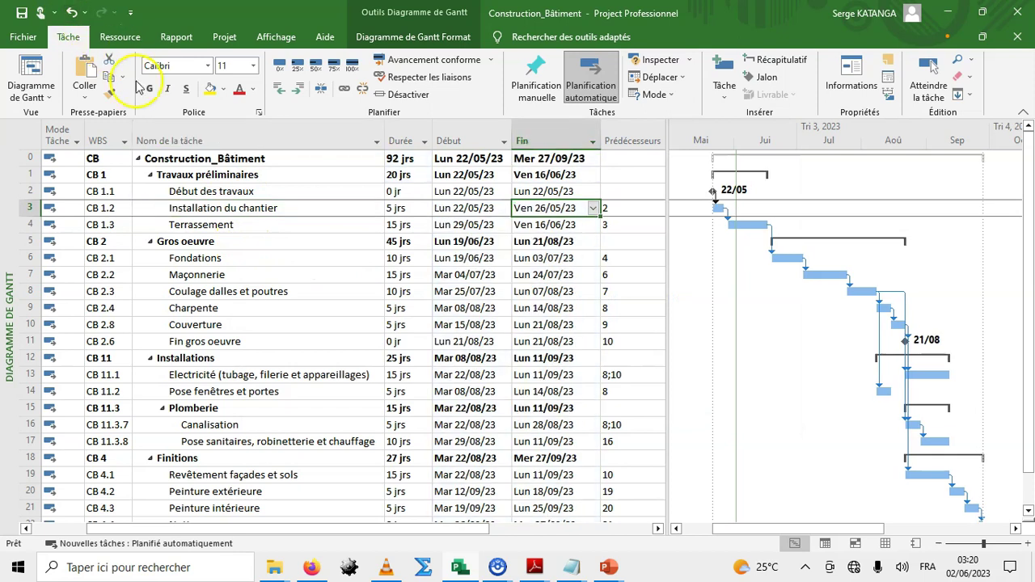
pyautogui.click(235, 291)
pyautogui.click(21, 13)
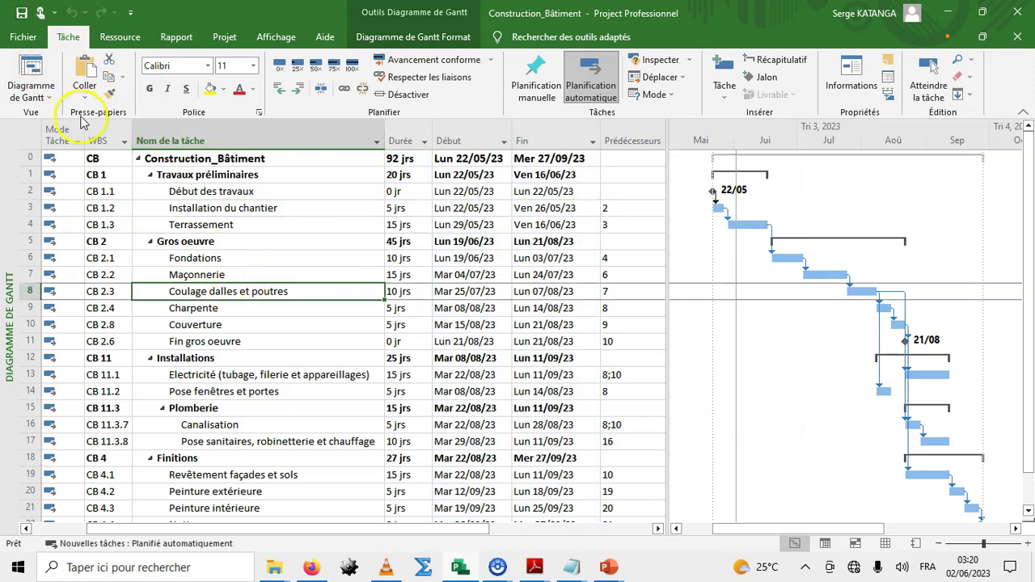